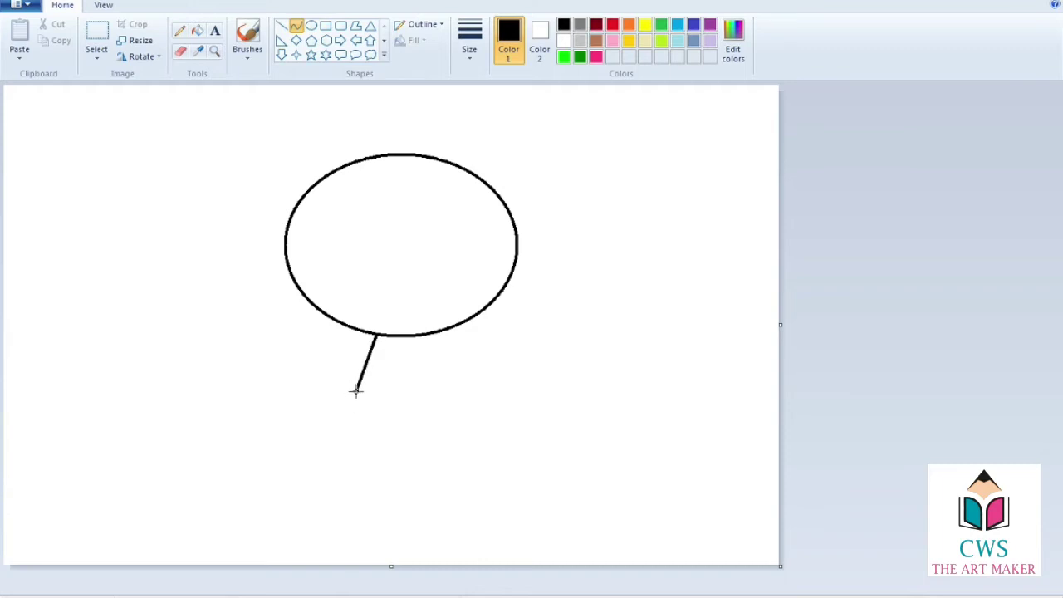
Draw a flared shirt below the large ellipse, with curved sides and a curved hem
{"action": "left_click_drag", "start_coordinate": [366, 365], "coordinate": [377, 363]}
{"action": "mouse_move", "coordinate": [458, 325]}
{"action": "left_mouse_down"}
{"action": "mouse_move", "coordinate": [476, 387]}
{"action": "mouse_move", "coordinate": [458, 368]}
{"action": "left_mouse_up"}
{"action": "left_click", "coordinate": [396, 411]}
{"action": "mouse_move", "coordinate": [359, 394]}
{"action": "left_mouse_down"}
{"action": "mouse_move", "coordinate": [475, 391]}
{"action": "mouse_move", "coordinate": [417, 398]}
{"action": "mouse_move", "coordinate": [382, 429]}
{"action": "mouse_move", "coordinate": [390, 480]}
{"action": "left_mouse_up"}
{"action": "left_click", "coordinate": [418, 398]}
Draw a pair of shorts beneath the shirt hem with straight lines
{"action": "left_click", "coordinate": [282, 26]}
{"action": "key", "text": "ctrl+z"}
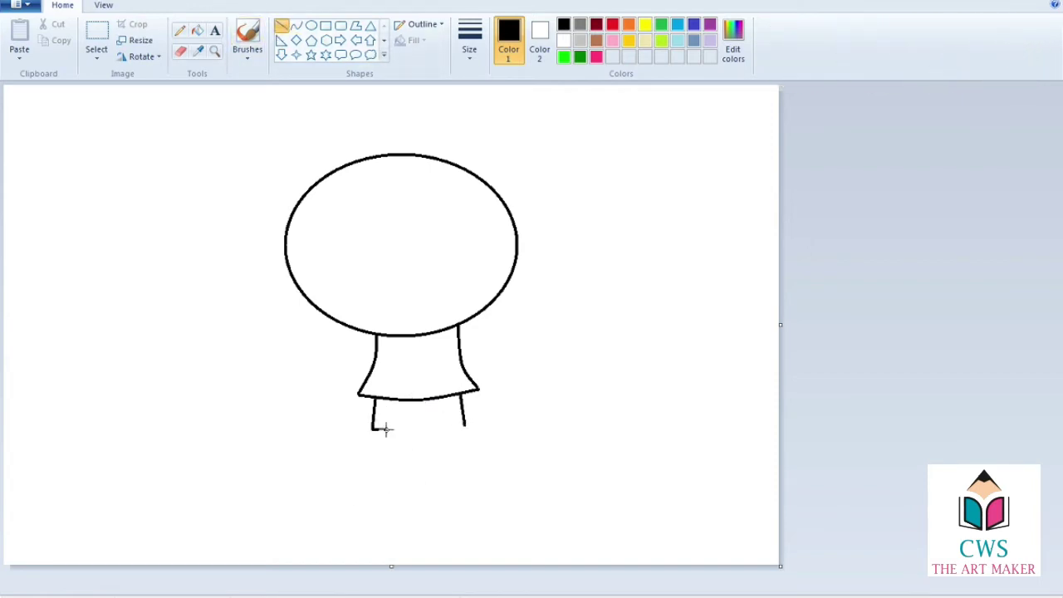
{"action": "left_click_drag", "start_coordinate": [384, 429], "coordinate": [465, 429]}
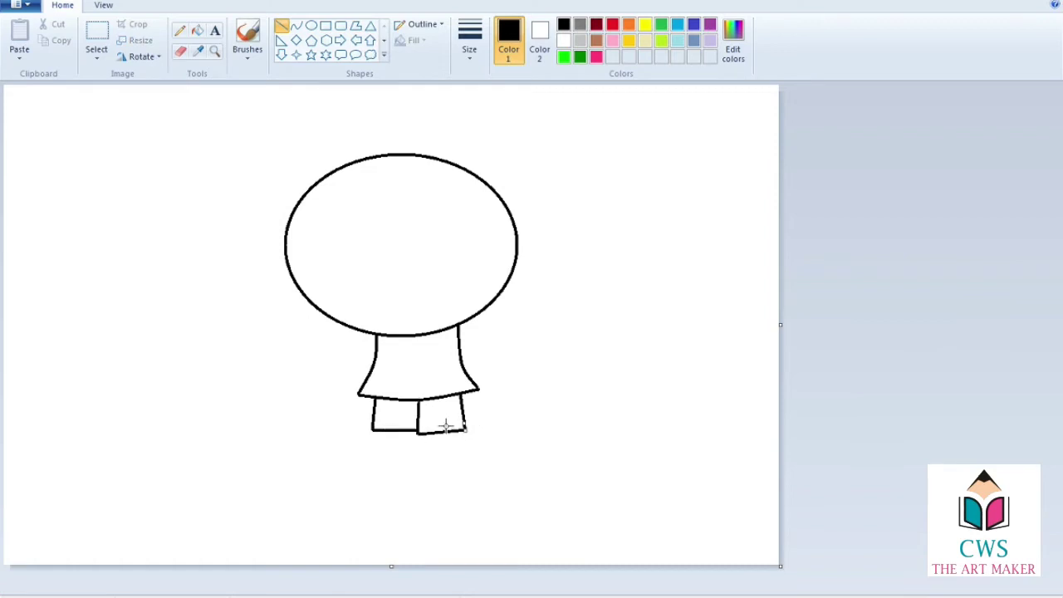
Draw two legs below the shorts, each with two straight lines
{"action": "left_click_drag", "start_coordinate": [381, 431], "coordinate": [388, 499]}
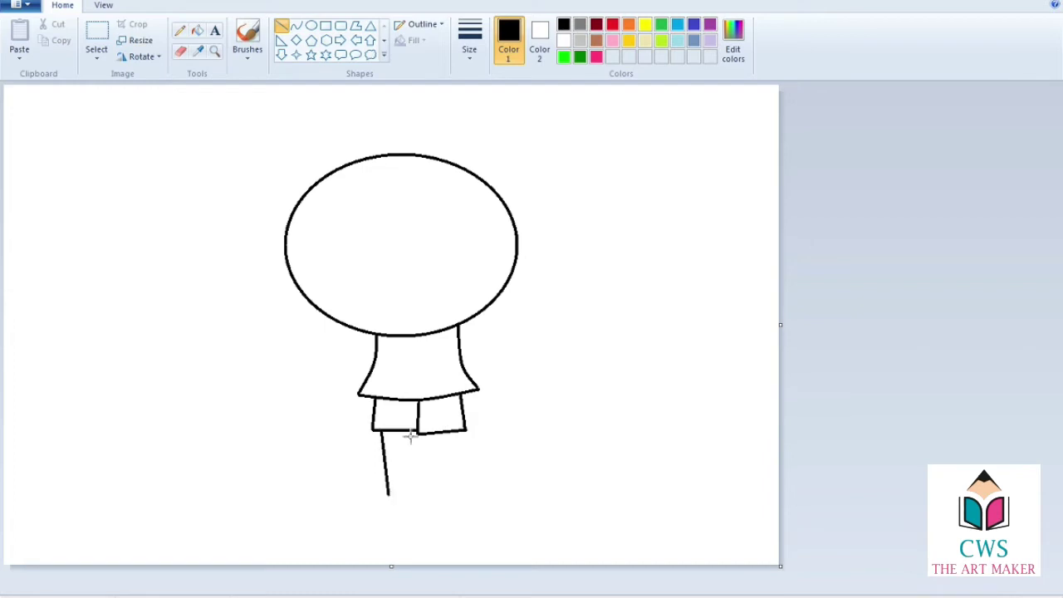
{"action": "mouse_move", "coordinate": [409, 431]}
{"action": "left_mouse_down"}
{"action": "mouse_move", "coordinate": [405, 490]}
{"action": "mouse_move", "coordinate": [441, 486]}
{"action": "left_mouse_up"}
{"action": "left_click_drag", "start_coordinate": [459, 430], "coordinate": [457, 490]}
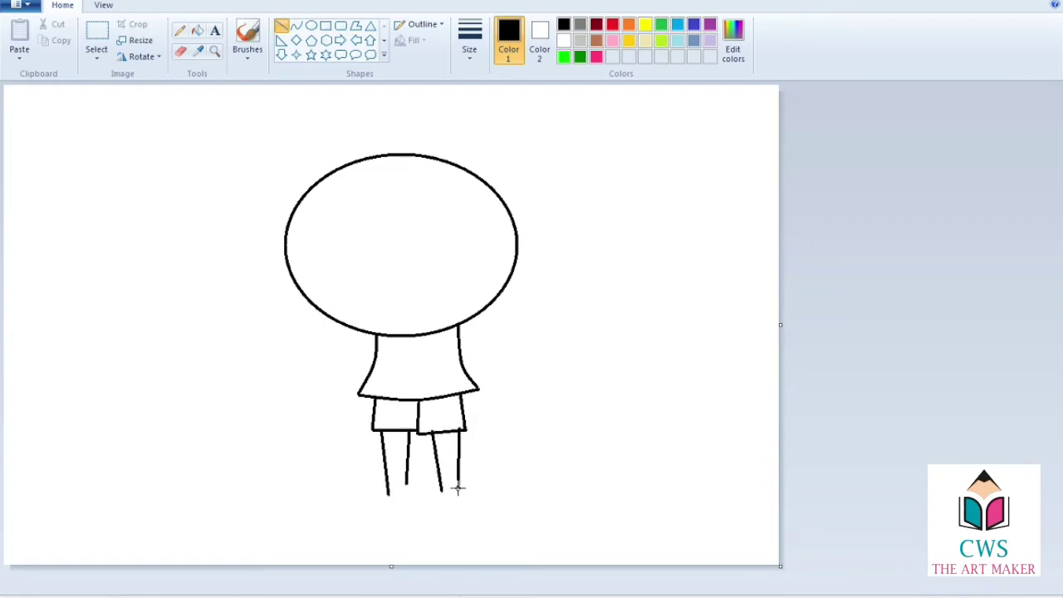
{"action": "left_click_drag", "start_coordinate": [457, 451], "coordinate": [455, 454]}
{"action": "left_click", "coordinate": [180, 51]}
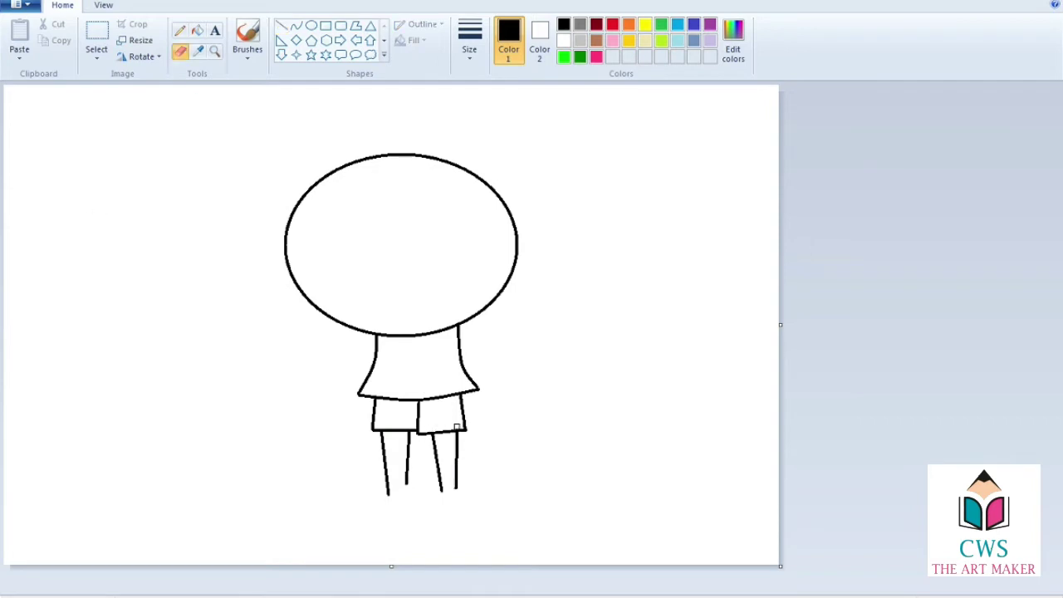
Draw a curved foot at the end of each leg and a straight boot-top line across each lower leg
{"action": "left_click", "coordinate": [296, 25]}
{"action": "mouse_move", "coordinate": [389, 499]}
{"action": "left_mouse_down"}
{"action": "mouse_move", "coordinate": [469, 509]}
{"action": "mouse_move", "coordinate": [431, 492]}
{"action": "mouse_move", "coordinate": [397, 501]}
{"action": "mouse_move", "coordinate": [489, 493]}
{"action": "left_mouse_up"}
{"action": "key", "text": "ctrl+z"}
{"action": "left_click", "coordinate": [391, 503]}
{"action": "left_click_drag", "start_coordinate": [459, 495], "coordinate": [445, 502]}
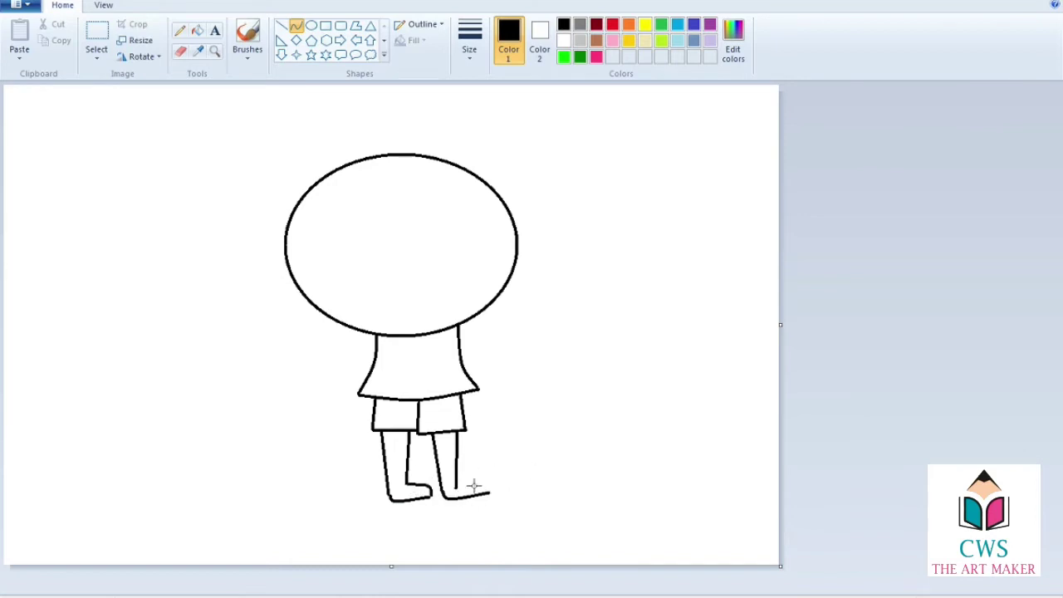
{"action": "left_click_drag", "start_coordinate": [488, 492], "coordinate": [484, 479]}
{"action": "left_click", "coordinate": [283, 27]}
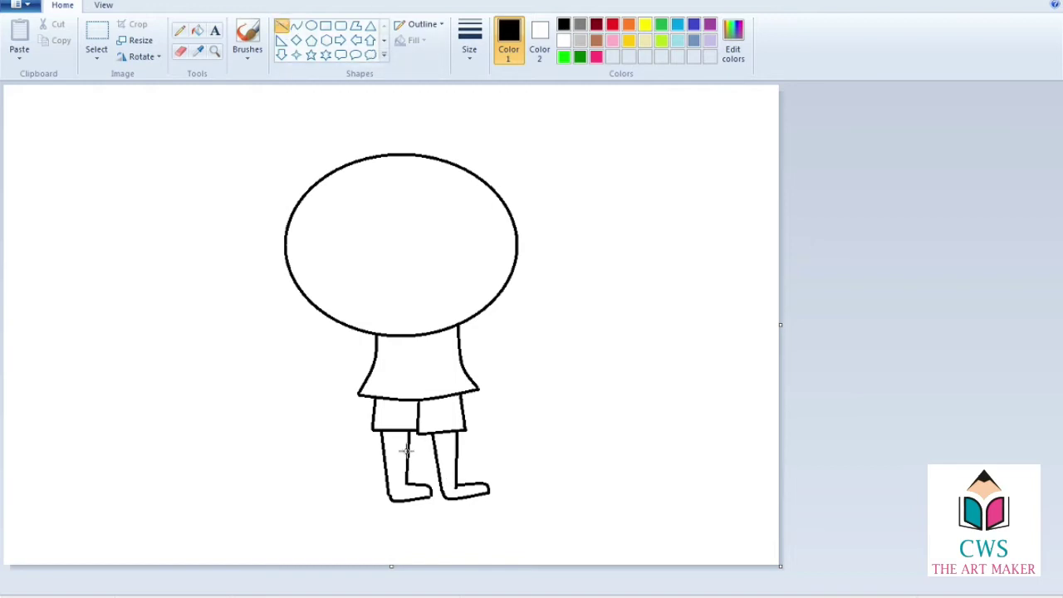
{"action": "left_click_drag", "start_coordinate": [440, 469], "coordinate": [457, 469]}
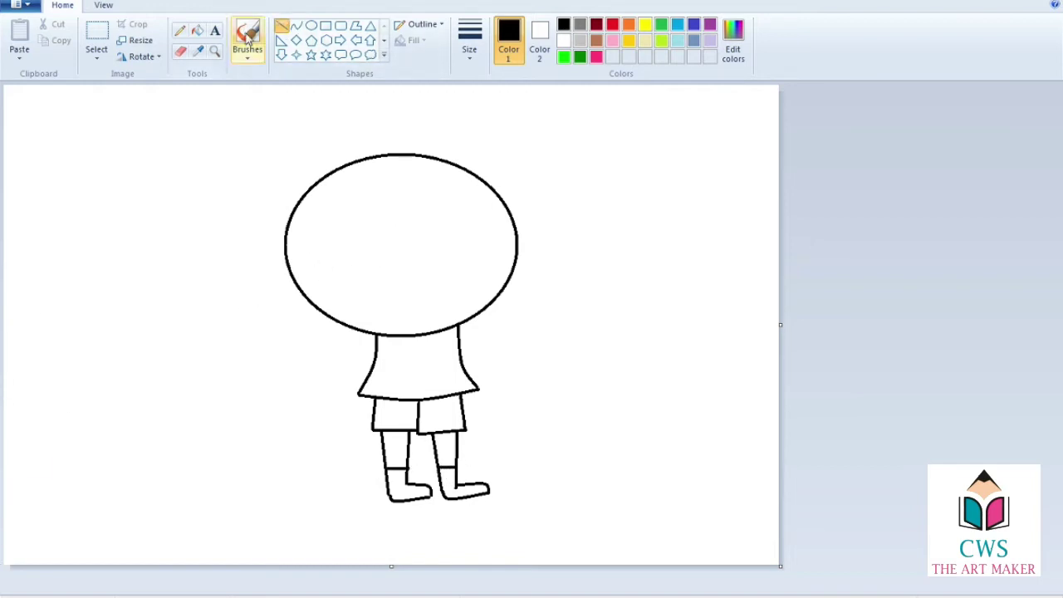
Place a tiny ellipse above the middle of the large ellipse and draw a curved umbrella rib from it to the lower-left edge
{"action": "left_click", "coordinate": [311, 25]}
{"action": "left_click_drag", "start_coordinate": [383, 215], "coordinate": [388, 220]}
{"action": "left_click", "coordinate": [296, 26]}
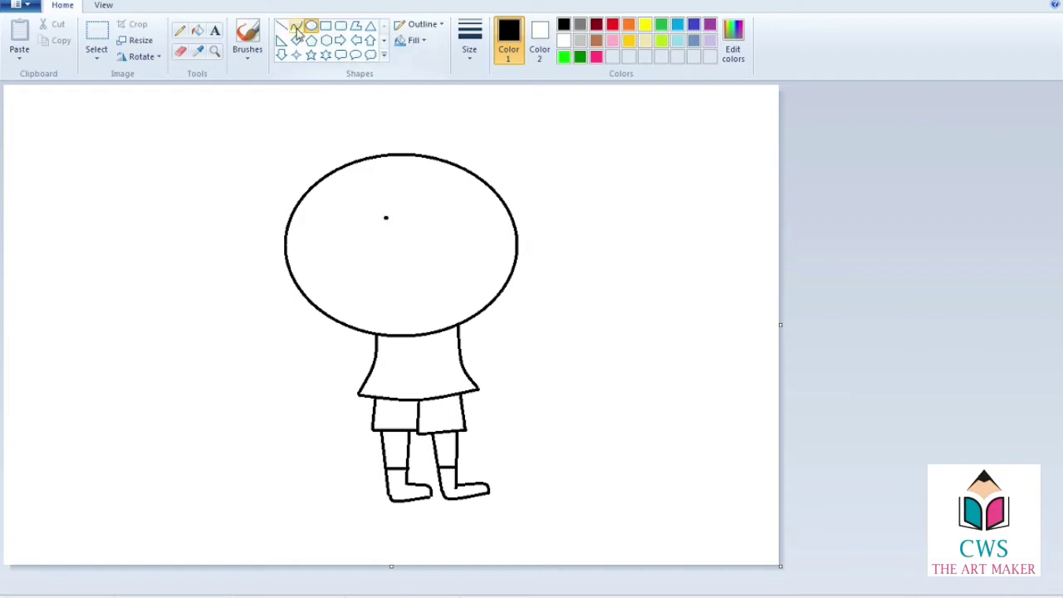
{"action": "left_click_drag", "start_coordinate": [357, 278], "coordinate": [339, 317]}
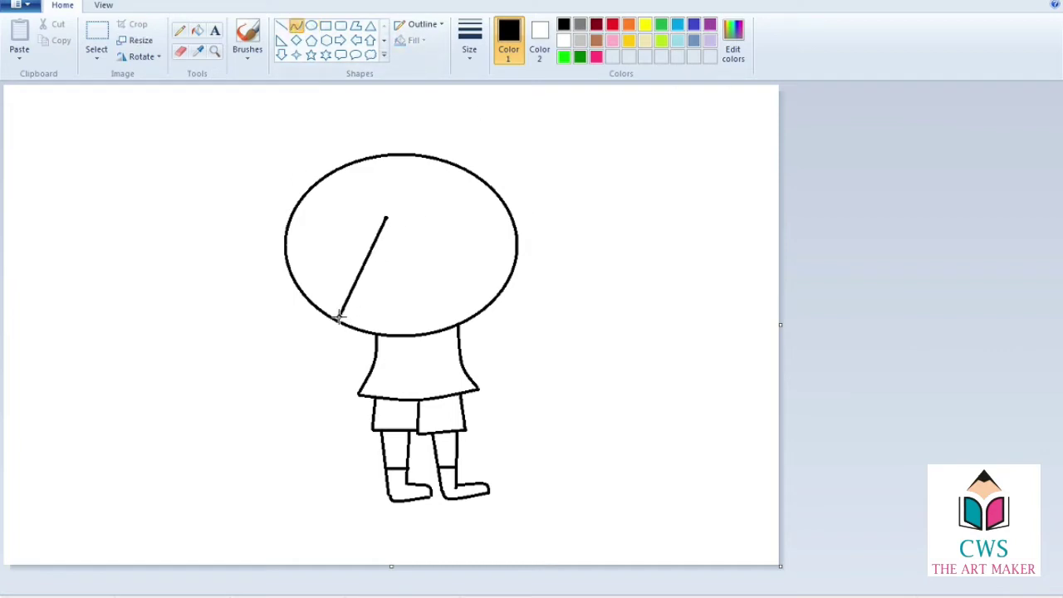
{"action": "left_click_drag", "start_coordinate": [365, 262], "coordinate": [336, 264]}
{"action": "left_click", "coordinate": [451, 247]}
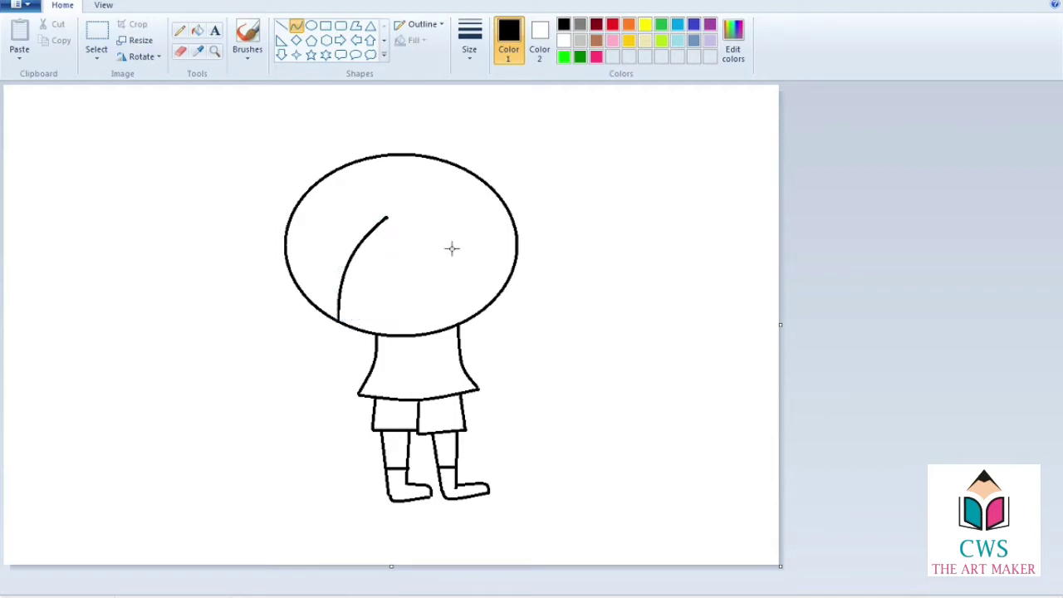
Draw three more curved ribs from the umbrella's centre point to its bottom, lower-right and right edges
{"action": "left_click_drag", "start_coordinate": [384, 218], "coordinate": [392, 335]}
{"action": "left_click_drag", "start_coordinate": [387, 273], "coordinate": [381, 274]}
{"action": "left_click", "coordinate": [435, 203]}
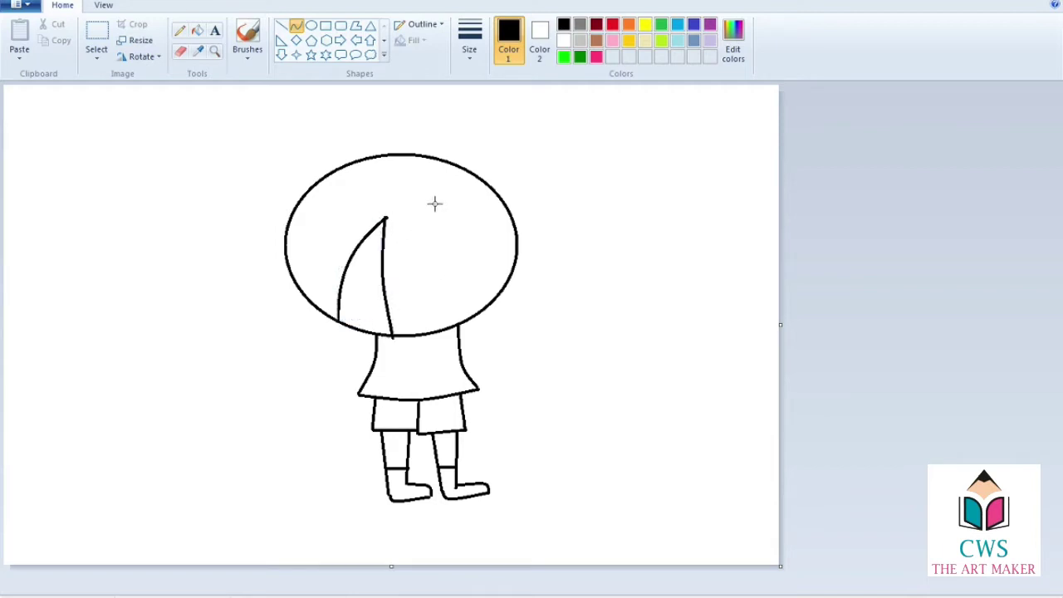
{"action": "left_click_drag", "start_coordinate": [387, 218], "coordinate": [469, 318]}
{"action": "mouse_move", "coordinate": [416, 256]}
{"action": "left_mouse_down"}
{"action": "mouse_move", "coordinate": [407, 263]}
{"action": "mouse_move", "coordinate": [432, 294]}
{"action": "left_mouse_up"}
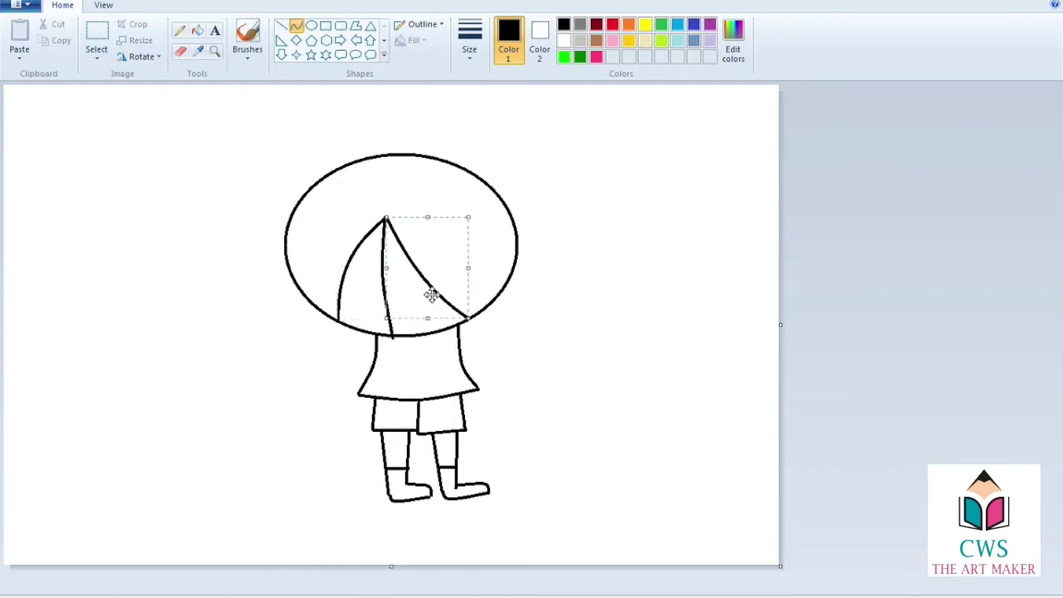
{"action": "left_click", "coordinate": [436, 207]}
{"action": "mouse_move", "coordinate": [386, 217]}
{"action": "left_mouse_down"}
{"action": "mouse_move", "coordinate": [518, 242]}
{"action": "mouse_move", "coordinate": [467, 246]}
{"action": "left_mouse_up"}
{"action": "left_click", "coordinate": [375, 193]}
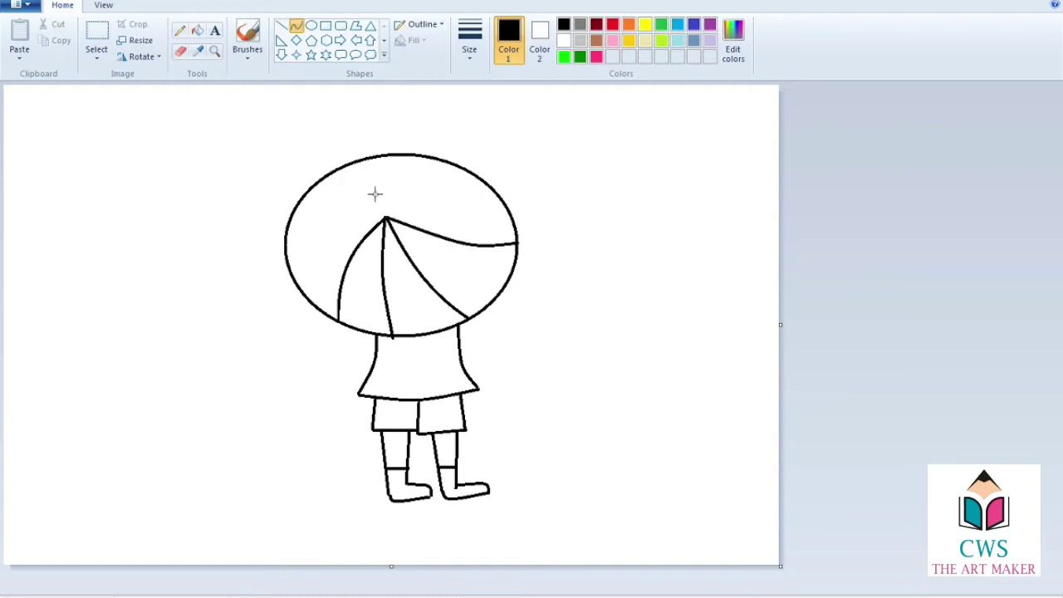
Draw curved ribs from the umbrella's centre point to its upper-right edge and its top
{"action": "mouse_move", "coordinate": [387, 219]}
{"action": "left_mouse_down"}
{"action": "mouse_move", "coordinate": [492, 189]}
{"action": "mouse_move", "coordinate": [407, 197]}
{"action": "mouse_move", "coordinate": [493, 190]}
{"action": "left_mouse_up"}
{"action": "key", "text": "ctrl+z"}
{"action": "left_click_drag", "start_coordinate": [419, 210], "coordinate": [446, 189]}
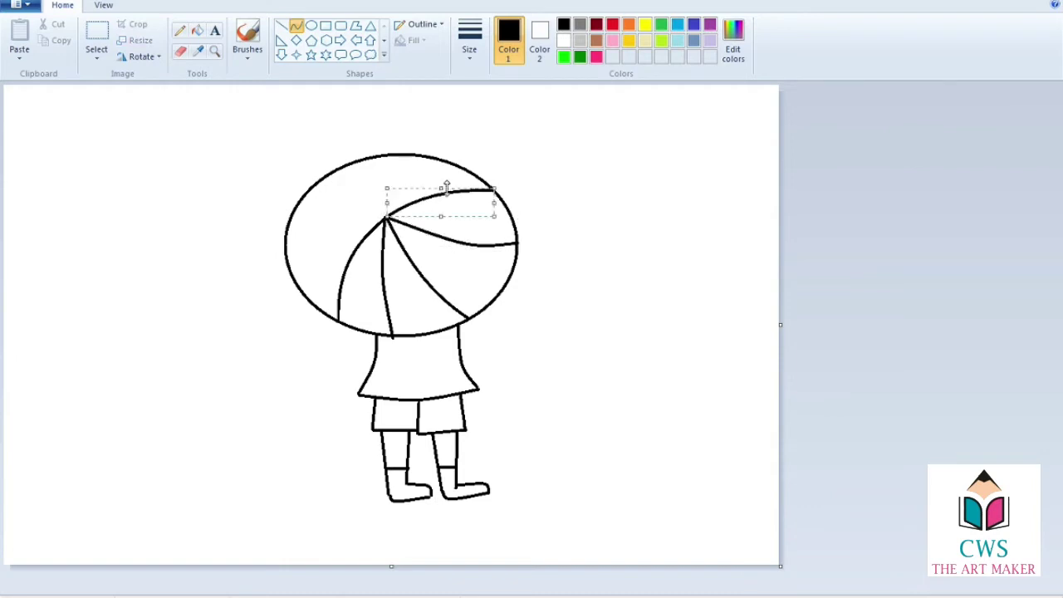
{"action": "left_click", "coordinate": [346, 174]}
{"action": "left_click_drag", "start_coordinate": [394, 155], "coordinate": [386, 217]}
{"action": "left_click_drag", "start_coordinate": [388, 176], "coordinate": [374, 192]}
Draw the last two curved ribs from the centre point to the umbrella's upper-left and left edges
{"action": "left_click", "coordinate": [342, 190]}
{"action": "mouse_move", "coordinate": [302, 198]}
{"action": "left_mouse_down"}
{"action": "mouse_move", "coordinate": [386, 218]}
{"action": "mouse_move", "coordinate": [325, 210]}
{"action": "mouse_move", "coordinate": [361, 220]}
{"action": "mouse_move", "coordinate": [294, 279]}
{"action": "left_mouse_up"}
{"action": "left_click", "coordinate": [318, 276]}
{"action": "mouse_move", "coordinate": [347, 243]}
{"action": "left_mouse_down"}
{"action": "mouse_move", "coordinate": [341, 230]}
{"action": "mouse_move", "coordinate": [310, 242]}
{"action": "left_mouse_up"}
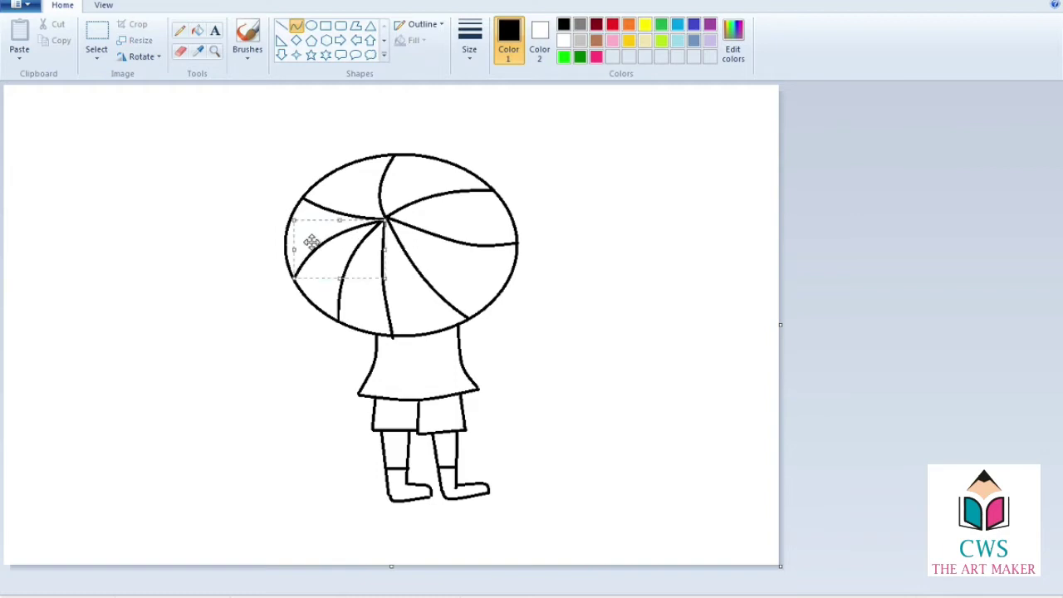
Draw an inward-curving canopy edge between the right and lower-right rib ends
{"action": "left_click", "coordinate": [428, 221]}
{"action": "mouse_move", "coordinate": [469, 317]}
{"action": "left_mouse_down"}
{"action": "mouse_move", "coordinate": [519, 242]}
{"action": "mouse_move", "coordinate": [487, 264]}
{"action": "mouse_move", "coordinate": [494, 269]}
{"action": "mouse_move", "coordinate": [470, 321]}
{"action": "left_mouse_up"}
{"action": "left_click", "coordinate": [470, 313]}
{"action": "key", "text": "ctrl+z"}
{"action": "left_click", "coordinate": [487, 287]}
{"action": "left_click", "coordinate": [486, 284]}
Draw inward-curving canopy edges joining the lower-right, bottom and lower-left rib ends
{"action": "left_click_drag", "start_coordinate": [393, 338], "coordinate": [470, 318]}
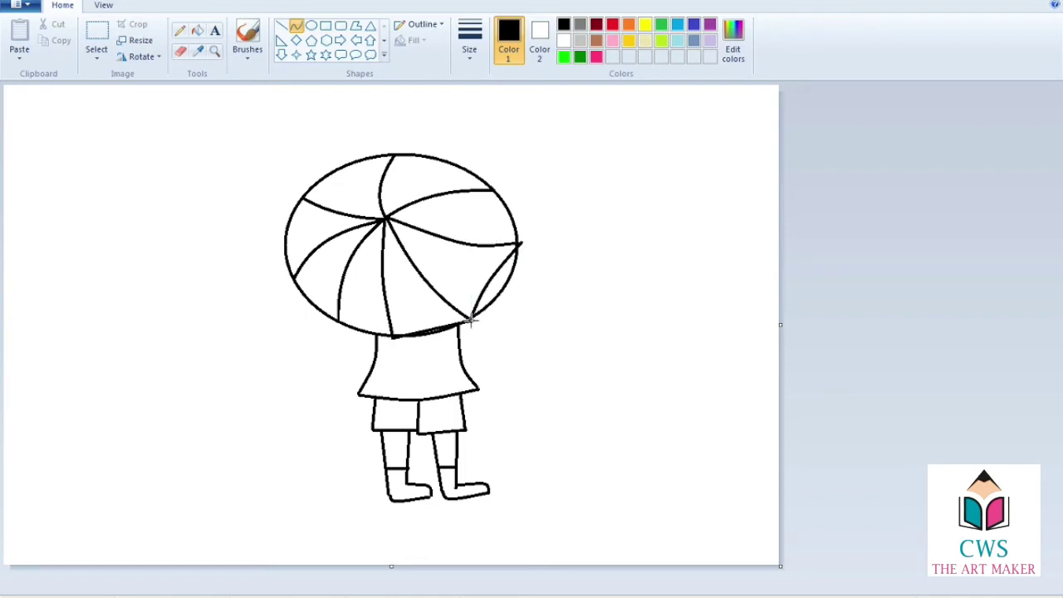
{"action": "left_click", "coordinate": [434, 322]}
{"action": "left_click", "coordinate": [434, 322]}
{"action": "left_click_drag", "start_coordinate": [393, 336], "coordinate": [338, 321]}
{"action": "left_click_drag", "start_coordinate": [366, 330], "coordinate": [374, 327]}
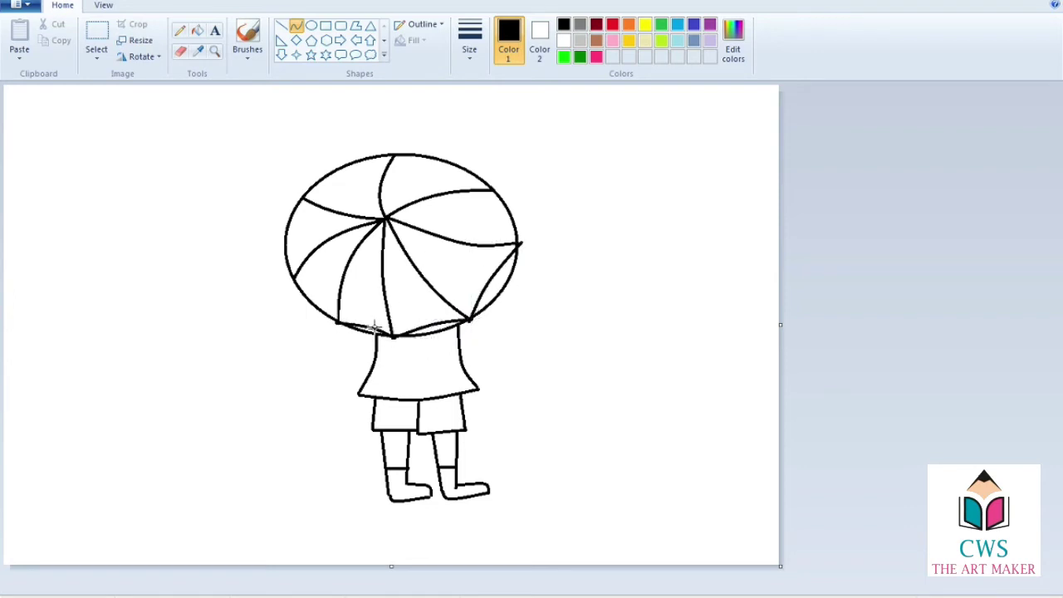
Draw inward-curving canopy edges joining the right, upper-right and top rib ends
{"action": "mouse_move", "coordinate": [499, 206]}
{"action": "left_mouse_down"}
{"action": "mouse_move", "coordinate": [520, 244]}
{"action": "mouse_move", "coordinate": [499, 214]}
{"action": "left_mouse_up"}
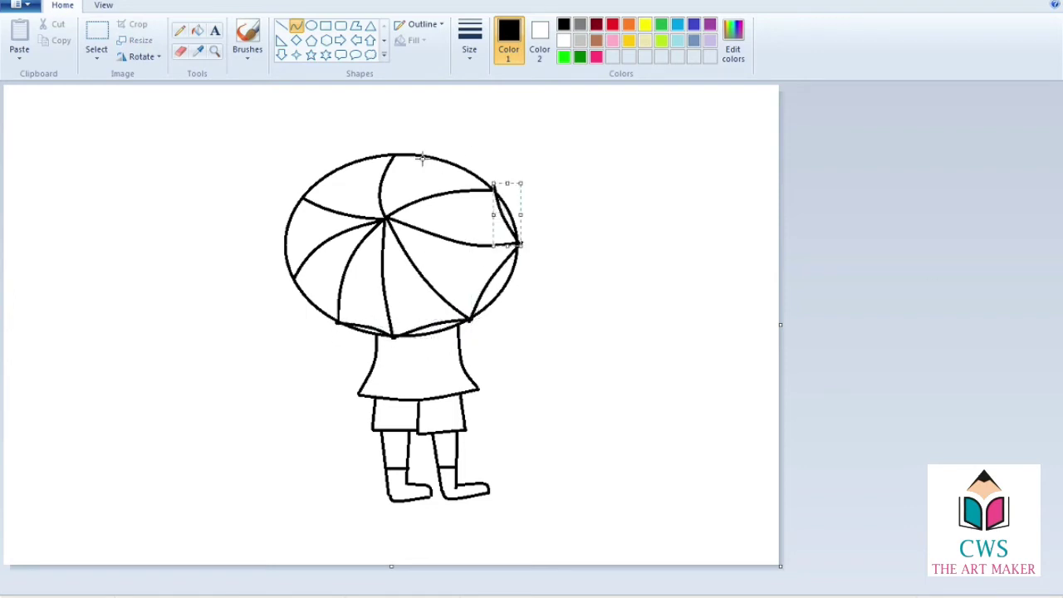
{"action": "left_click_drag", "start_coordinate": [392, 151], "coordinate": [496, 190]}
{"action": "mouse_move", "coordinate": [429, 164]}
{"action": "left_mouse_down"}
{"action": "mouse_move", "coordinate": [422, 170]}
{"action": "mouse_move", "coordinate": [496, 190]}
{"action": "left_mouse_up"}
{"action": "left_click", "coordinate": [430, 167]}
{"action": "key", "text": "ctrl+z"}
{"action": "left_click", "coordinate": [444, 172]}
{"action": "left_click", "coordinate": [447, 172]}
Draw an inward-curving canopy edge between the top and upper-left rib ends, redoing it after undoing the first curve
{"action": "left_click_drag", "start_coordinate": [302, 197], "coordinate": [394, 155]}
{"action": "left_click", "coordinate": [350, 176]}
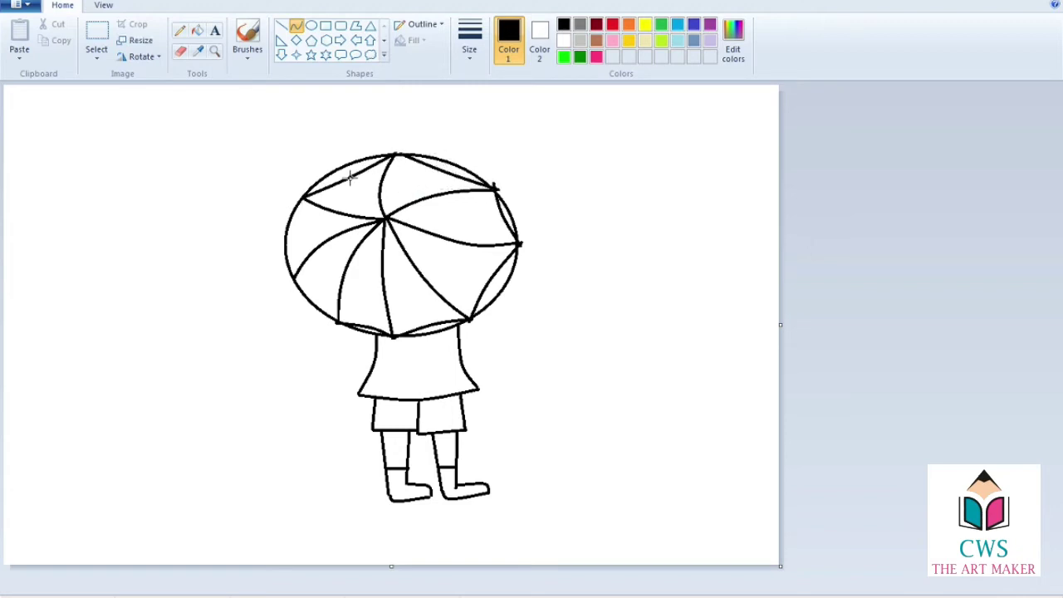
{"action": "left_click", "coordinate": [303, 196]}
{"action": "key", "text": "ctrl+z"}
{"action": "left_click_drag", "start_coordinate": [293, 191], "coordinate": [396, 152]}
{"action": "left_click", "coordinate": [335, 176]}
{"action": "left_click", "coordinate": [314, 186]}
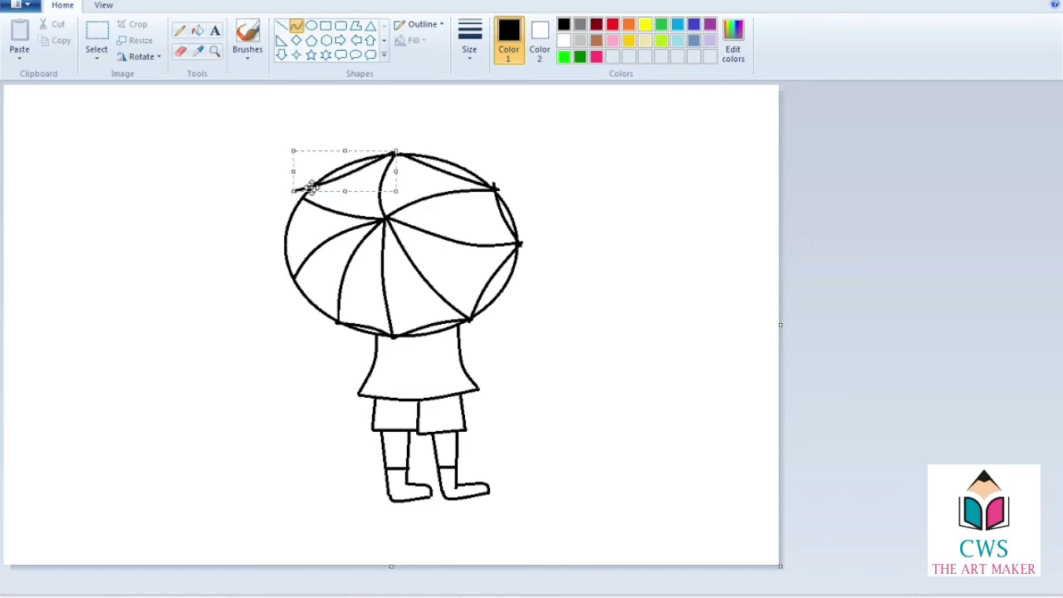
Complete the canopy outline with inward-curving edges joining the upper-left, left and lower-left rib ends
{"action": "mouse_move", "coordinate": [294, 191]}
{"action": "left_mouse_down"}
{"action": "mouse_move", "coordinate": [294, 277]}
{"action": "mouse_move", "coordinate": [338, 321]}
{"action": "left_mouse_up"}
{"action": "left_click", "coordinate": [301, 198]}
{"action": "left_click", "coordinate": [296, 235]}
{"action": "left_click", "coordinate": [299, 231]}
{"action": "left_click", "coordinate": [266, 279]}
{"action": "left_click", "coordinate": [318, 297]}
{"action": "left_click", "coordinate": [320, 296]}
{"action": "left_click", "coordinate": [261, 293]}
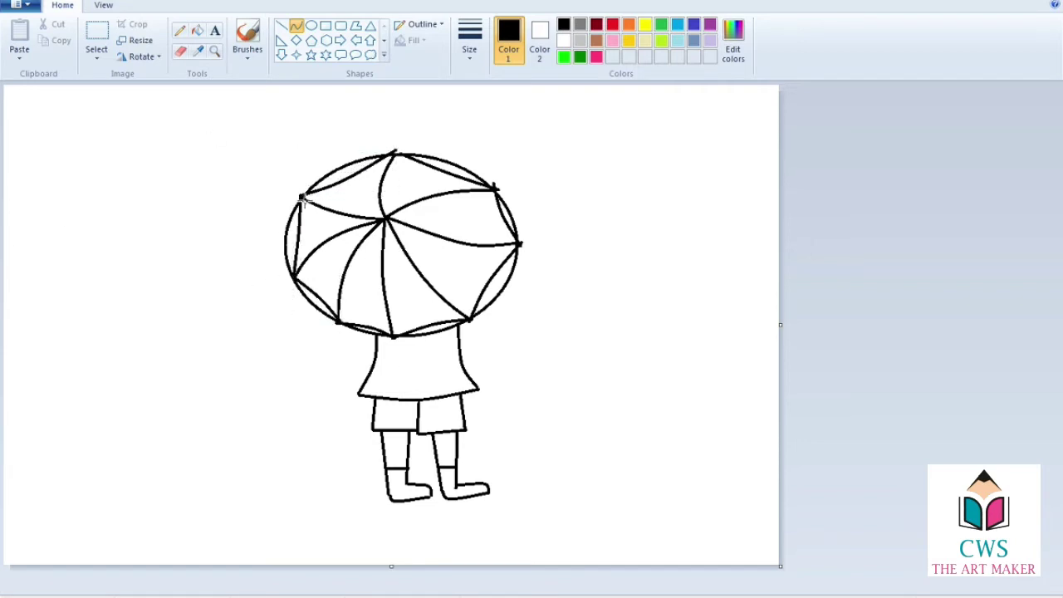
Zoom in on the umbrella and paint out the ellipse arcs outside its upper canopy edges with a thick white pencil
{"action": "left_click", "coordinate": [214, 52]}
{"action": "left_click", "coordinate": [422, 208]}
{"action": "left_click", "coordinate": [490, 303]}
{"action": "left_click", "coordinate": [180, 33]}
{"action": "left_click", "coordinate": [480, 56]}
{"action": "left_click", "coordinate": [480, 171]}
{"action": "mouse_move", "coordinate": [358, 215]}
{"action": "left_mouse_down"}
{"action": "mouse_move", "coordinate": [319, 222]}
{"action": "mouse_move", "coordinate": [419, 189]}
{"action": "left_mouse_up"}
{"action": "left_click", "coordinate": [564, 40]}
{"action": "mouse_move", "coordinate": [303, 238]}
{"action": "left_mouse_down"}
{"action": "mouse_move", "coordinate": [249, 254]}
{"action": "mouse_move", "coordinate": [219, 293]}
{"action": "left_mouse_up"}
{"action": "mouse_move", "coordinate": [480, 178]}
{"action": "left_mouse_down"}
{"action": "mouse_move", "coordinate": [625, 204]}
{"action": "mouse_move", "coordinate": [744, 258]}
{"action": "mouse_move", "coordinate": [797, 253]}
{"action": "mouse_move", "coordinate": [805, 320]}
{"action": "mouse_move", "coordinate": [858, 407]}
{"action": "left_mouse_up"}
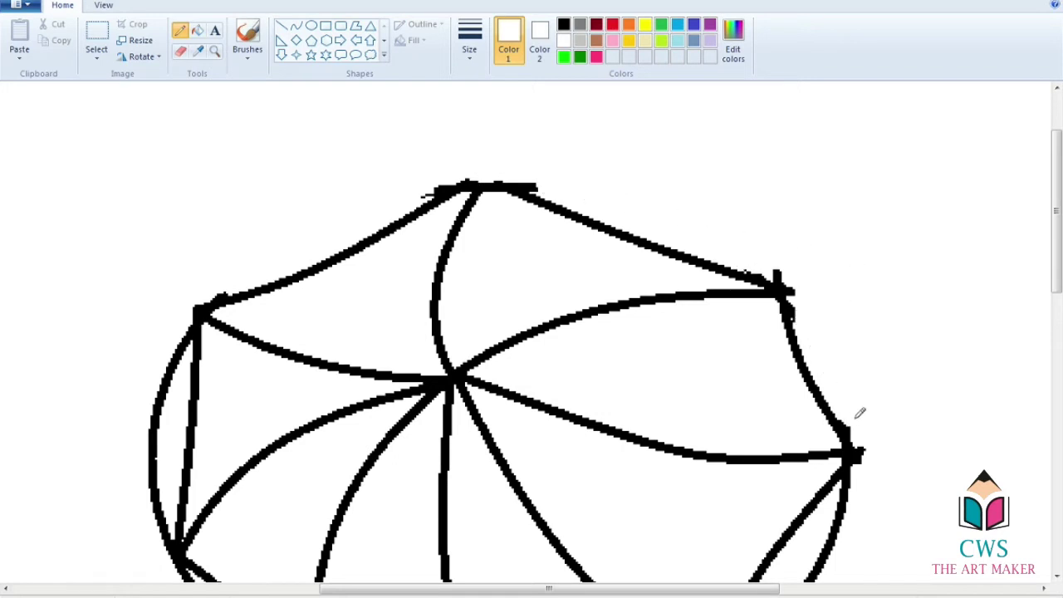
Paint out the remaining ellipse arcs outside the umbrella's lower and left canopy edges in white
{"action": "scroll", "coordinate": [901, 257], "scroll_direction": "down", "scroll_amount": 3}
{"action": "mouse_move", "coordinate": [849, 253]}
{"action": "left_mouse_down"}
{"action": "mouse_move", "coordinate": [783, 391]}
{"action": "mouse_move", "coordinate": [731, 433]}
{"action": "left_mouse_up"}
{"action": "scroll", "coordinate": [556, 489], "scroll_direction": "down", "scroll_amount": 2}
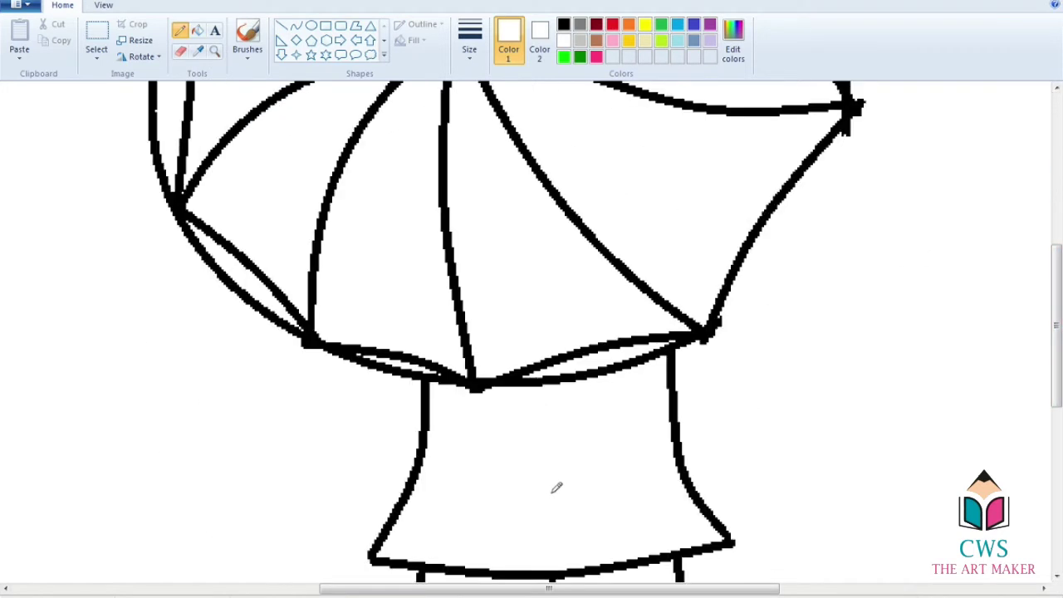
{"action": "left_click_drag", "start_coordinate": [532, 382], "coordinate": [664, 343]}
{"action": "left_click_drag", "start_coordinate": [357, 362], "coordinate": [406, 371]}
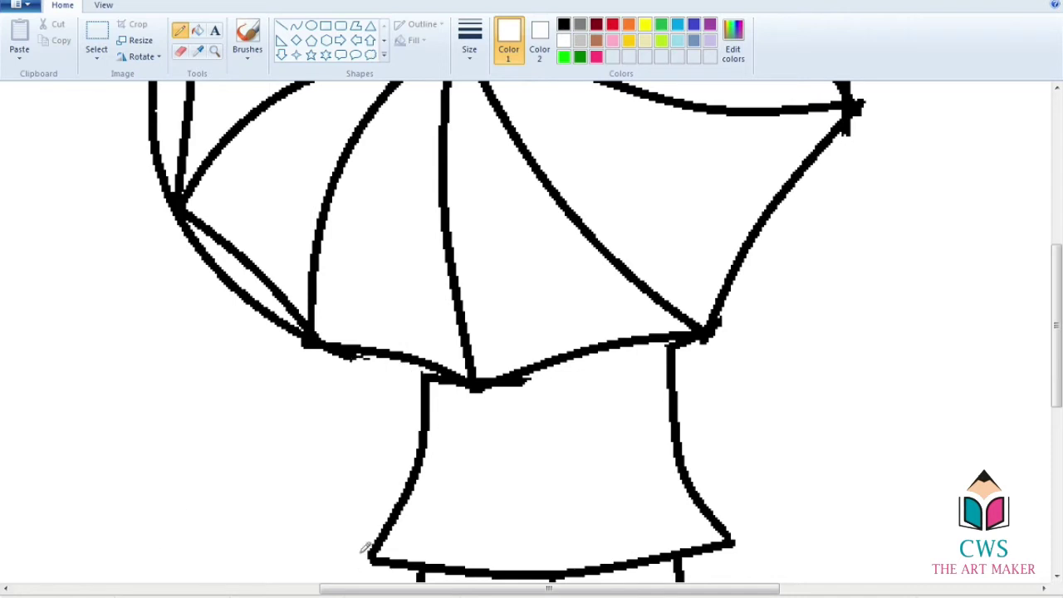
{"action": "left_click_drag", "start_coordinate": [179, 226], "coordinate": [294, 332]}
{"action": "scroll", "coordinate": [131, 324], "scroll_direction": "up", "scroll_amount": 3}
{"action": "mouse_move", "coordinate": [187, 236]}
{"action": "left_mouse_down"}
{"action": "mouse_move", "coordinate": [154, 331]}
{"action": "mouse_move", "coordinate": [172, 450]}
{"action": "left_mouse_up"}
{"action": "scroll", "coordinate": [403, 158], "scroll_direction": "up", "scroll_amount": 2}
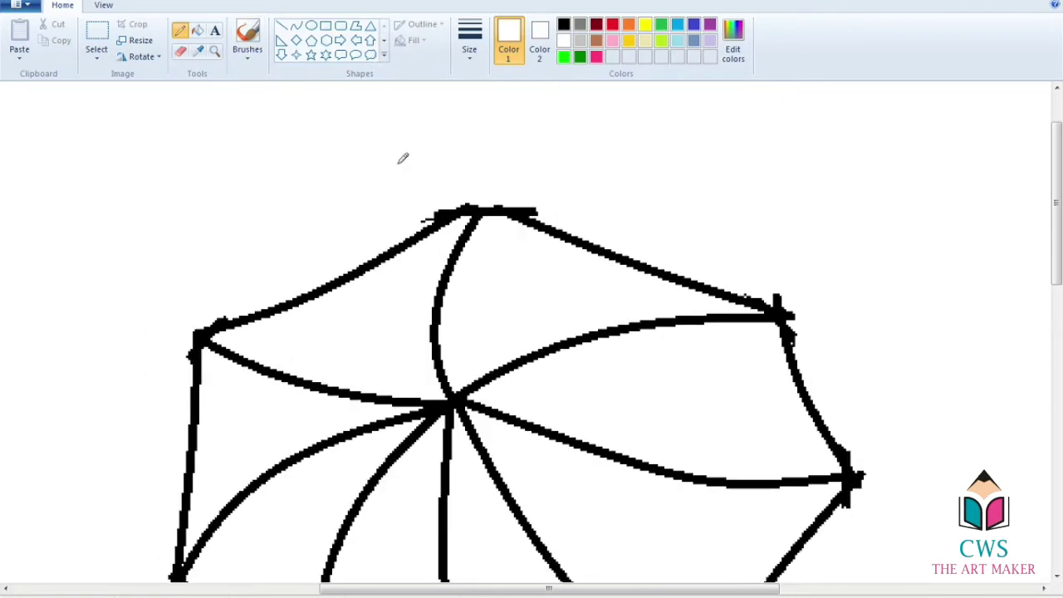
Trim the stray black pixels around the umbrella's corners in white with a smaller pencil size
{"action": "left_click", "coordinate": [470, 48]}
{"action": "left_click", "coordinate": [487, 139]}
{"action": "left_click_drag", "start_coordinate": [523, 209], "coordinate": [548, 220]}
{"action": "mouse_move", "coordinate": [443, 208]}
{"action": "left_mouse_down"}
{"action": "mouse_move", "coordinate": [421, 221]}
{"action": "mouse_move", "coordinate": [500, 204]}
{"action": "left_mouse_up"}
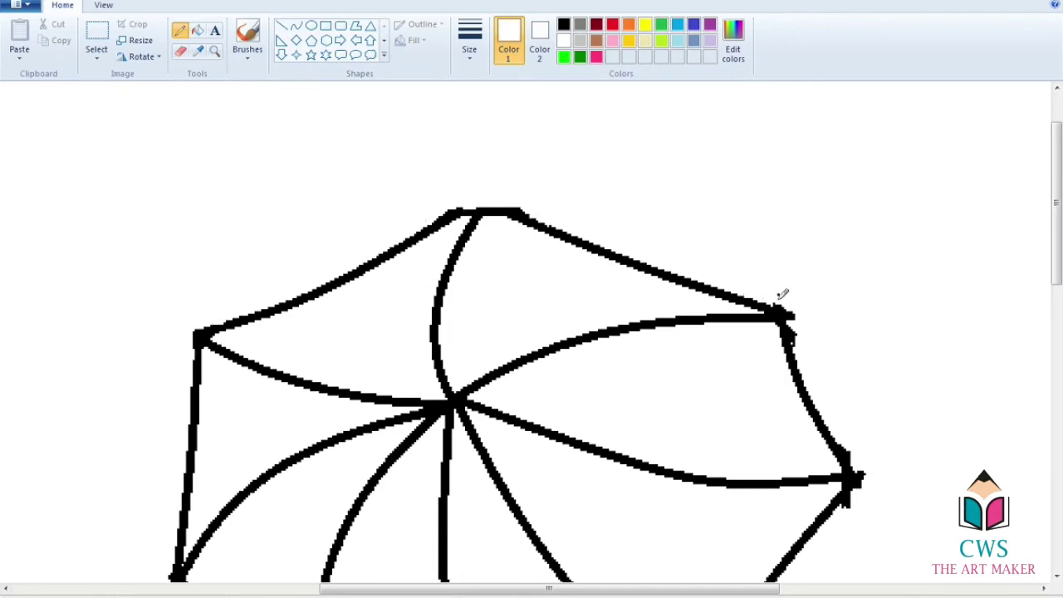
{"action": "scroll", "coordinate": [848, 199], "scroll_direction": "down", "scroll_amount": 4}
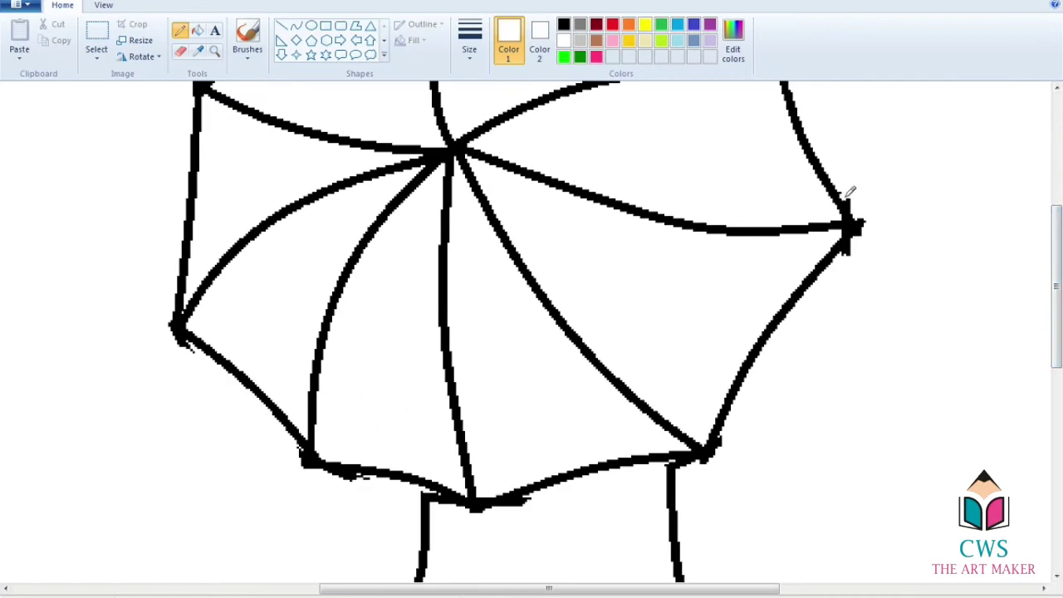
{"action": "scroll", "coordinate": [862, 215], "scroll_direction": "down", "scroll_amount": 2}
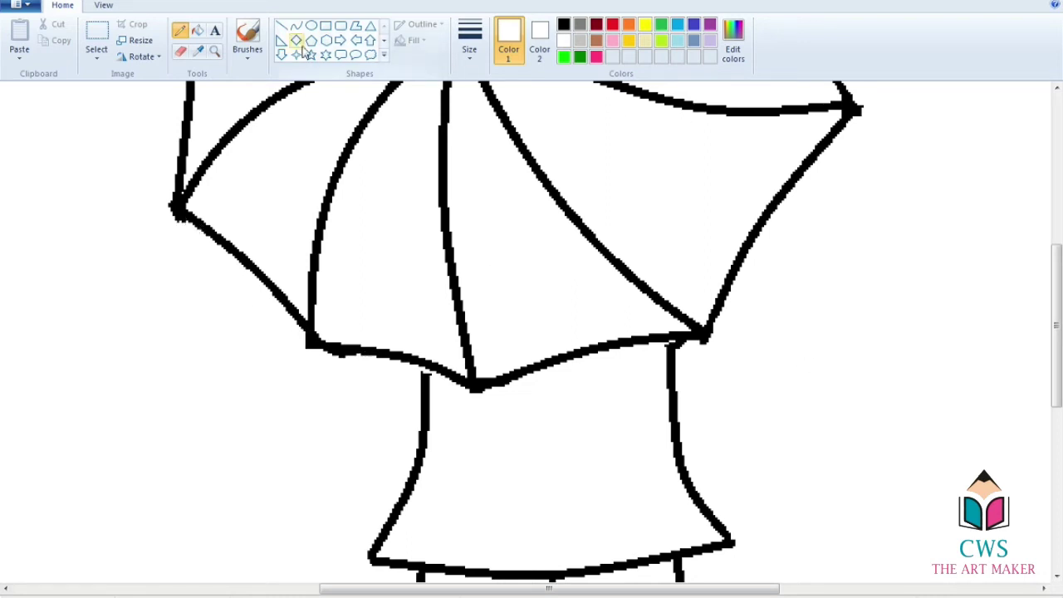
Reconnect the shirt's side outline to the umbrella edge in black and return the canvas to its normal zoom
{"action": "left_click", "coordinate": [564, 24]}
{"action": "scroll", "coordinate": [432, 367], "scroll_direction": "up", "scroll_amount": 2}
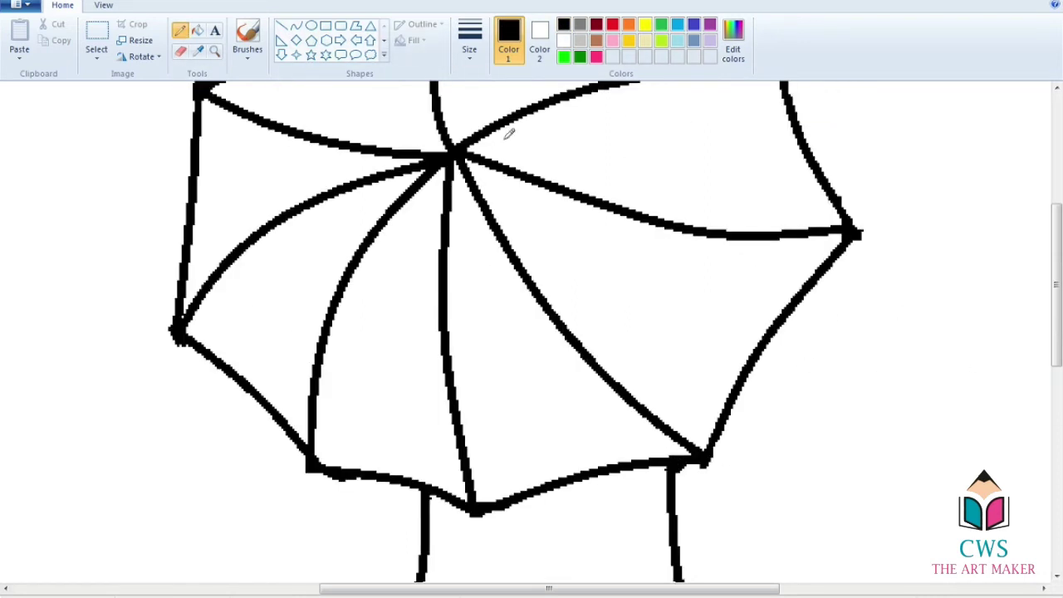
{"action": "scroll", "coordinate": [508, 132], "scroll_direction": "up", "scroll_amount": 2}
{"action": "left_click", "coordinate": [214, 53]}
{"action": "left_click", "coordinate": [102, 6]}
{"action": "left_click", "coordinate": [88, 38]}
{"action": "left_click", "coordinate": [64, 6]}
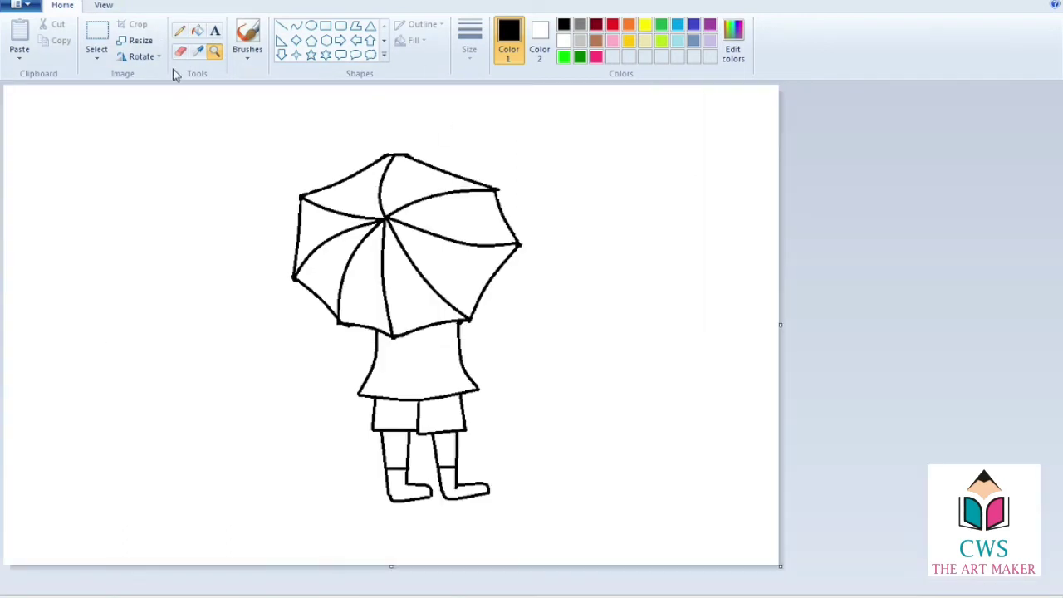
Draw a small ellipse at each tip of the umbrella
{"action": "left_click", "coordinate": [180, 30]}
{"action": "left_click", "coordinate": [311, 24]}
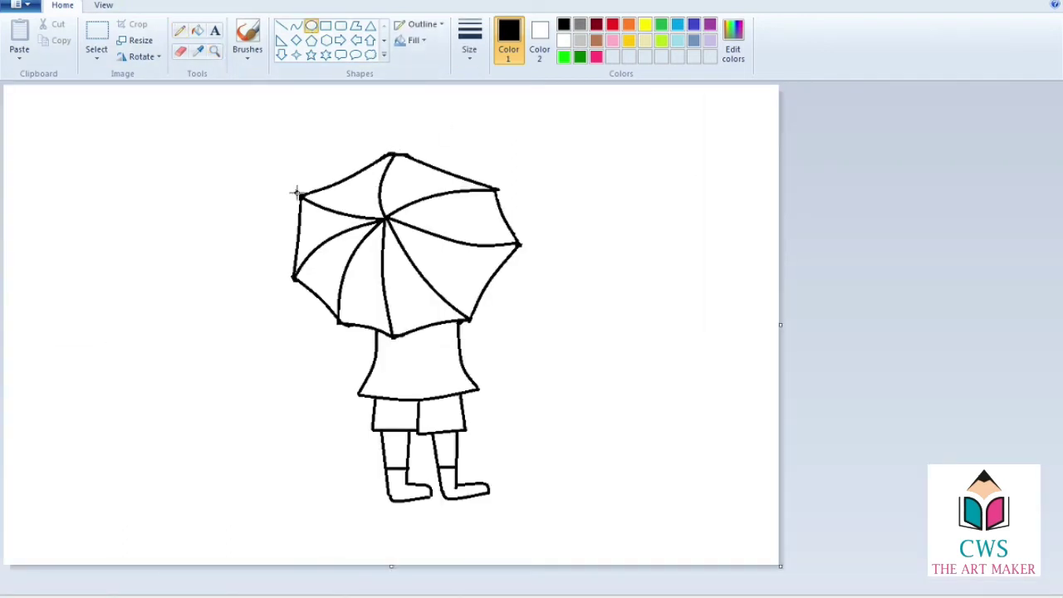
{"action": "left_click_drag", "start_coordinate": [296, 190], "coordinate": [302, 198]}
{"action": "left_click_drag", "start_coordinate": [288, 276], "coordinate": [295, 283]}
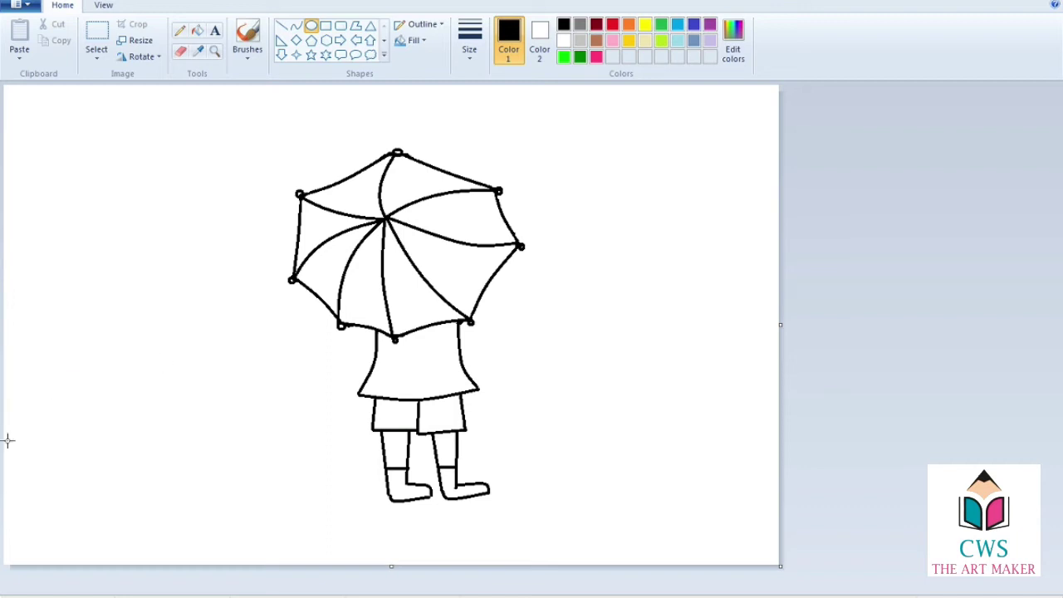
Draw a straight horizontal ground line from each side of the shirt to the canvas edge
{"action": "left_click", "coordinate": [281, 25]}
{"action": "left_click_drag", "start_coordinate": [366, 375], "coordinate": [3, 375]}
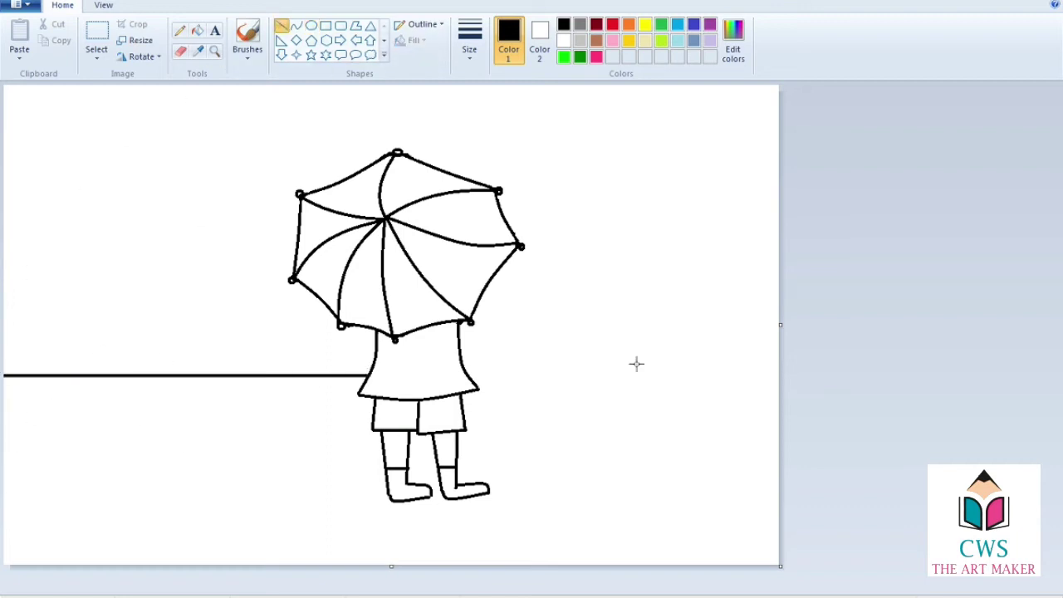
{"action": "left_click_drag", "start_coordinate": [463, 369], "coordinate": [810, 369]}
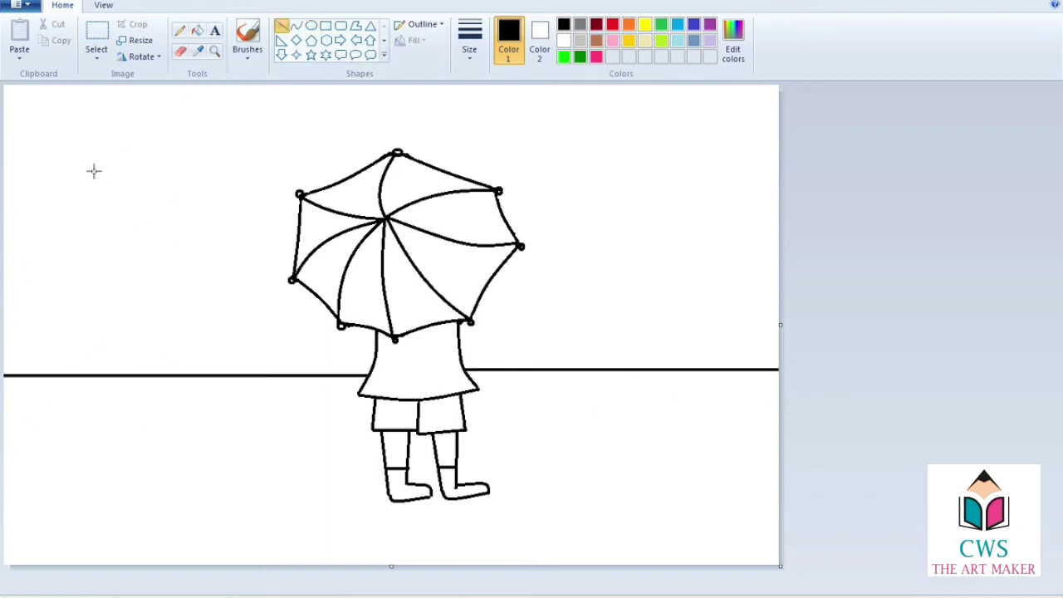
Draw a cloud callout in the sky on each side of the umbrella and erase both callout tails
{"action": "left_click", "coordinate": [371, 54]}
{"action": "left_click_drag", "start_coordinate": [92, 114], "coordinate": [203, 174]}
{"action": "mouse_move", "coordinate": [574, 131]}
{"action": "left_mouse_down"}
{"action": "mouse_move", "coordinate": [648, 191]}
{"action": "mouse_move", "coordinate": [703, 209]}
{"action": "left_mouse_up"}
{"action": "left_click", "coordinate": [664, 304]}
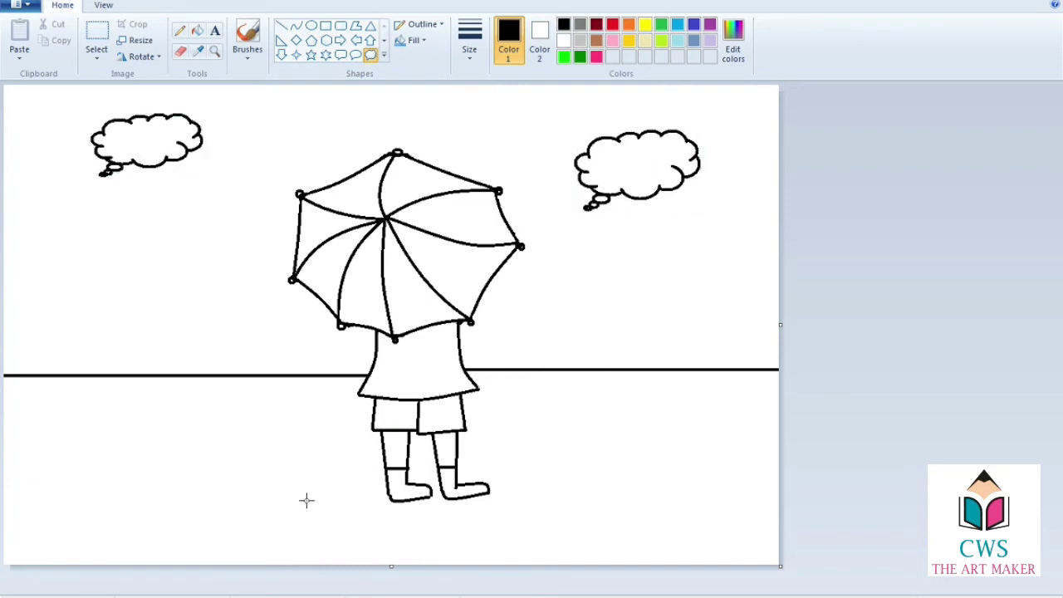
{"action": "left_click", "coordinate": [180, 50]}
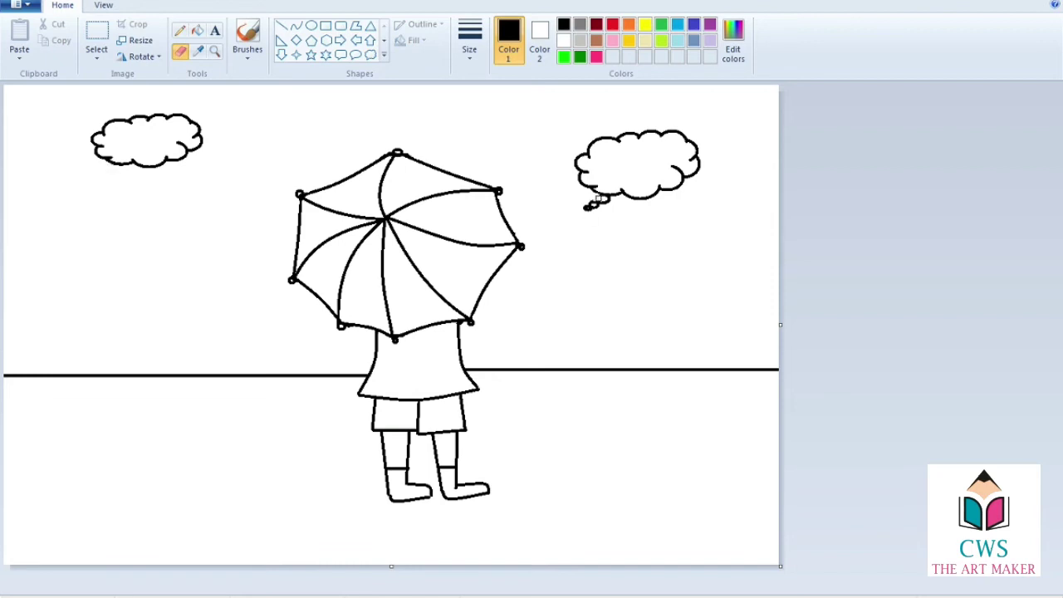
Draw a closed wavy puddle outline in black around the child's feet with the Pencil
{"action": "left_click", "coordinate": [179, 30]}
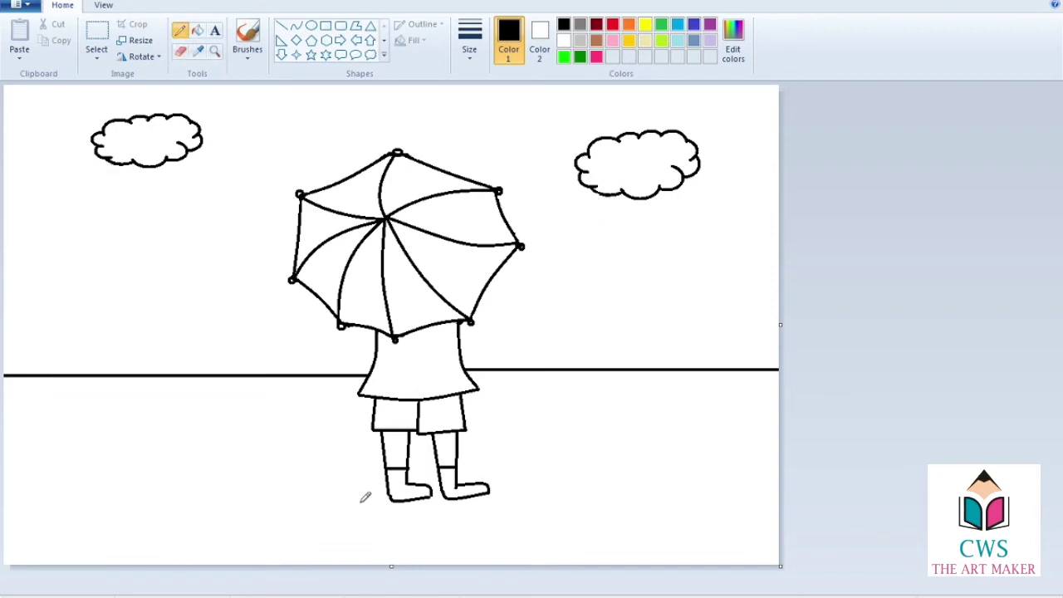
{"action": "mouse_move", "coordinate": [347, 492]}
{"action": "left_mouse_down"}
{"action": "mouse_move", "coordinate": [290, 515]}
{"action": "mouse_move", "coordinate": [492, 536]}
{"action": "left_mouse_up"}
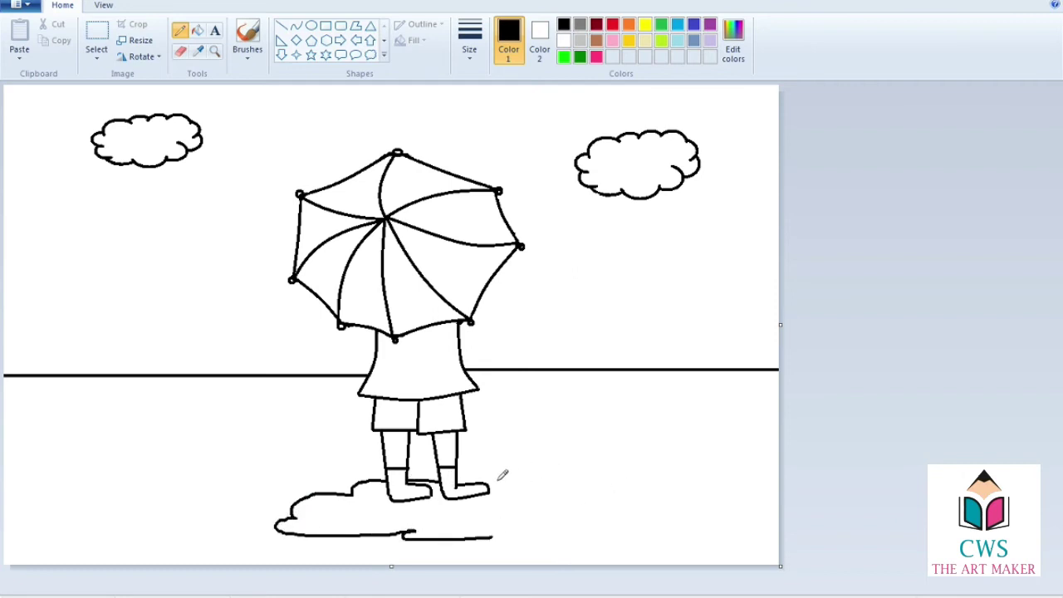
{"action": "mouse_move", "coordinate": [490, 485]}
{"action": "left_mouse_down"}
{"action": "mouse_move", "coordinate": [573, 497]}
{"action": "mouse_move", "coordinate": [611, 518]}
{"action": "mouse_move", "coordinate": [492, 538]}
{"action": "left_mouse_up"}
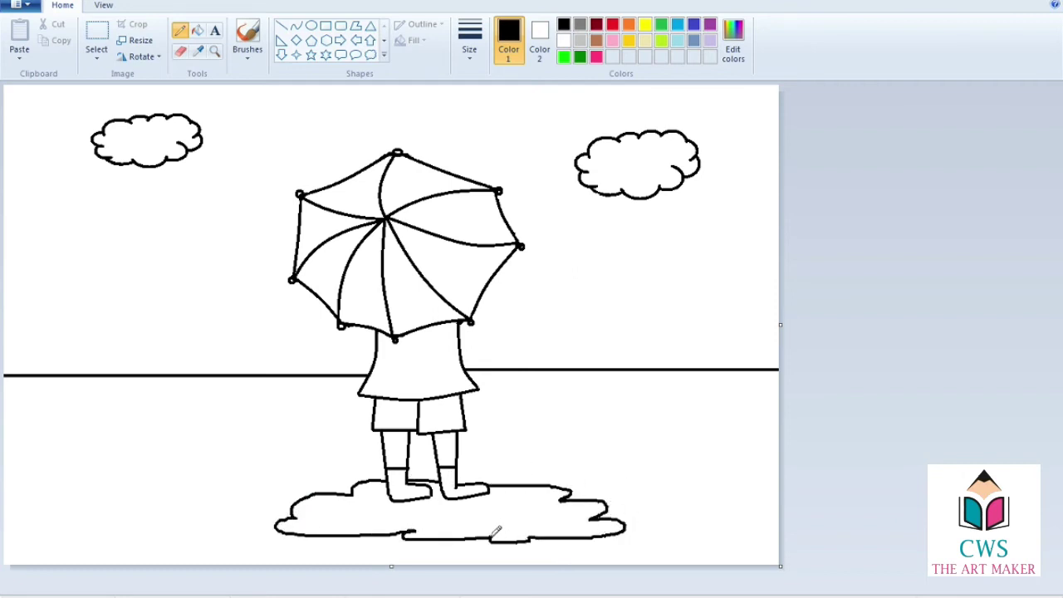
Draw short thin slanted rain lines in black scattered across the sky and the ground around the child
{"action": "left_click", "coordinate": [282, 25]}
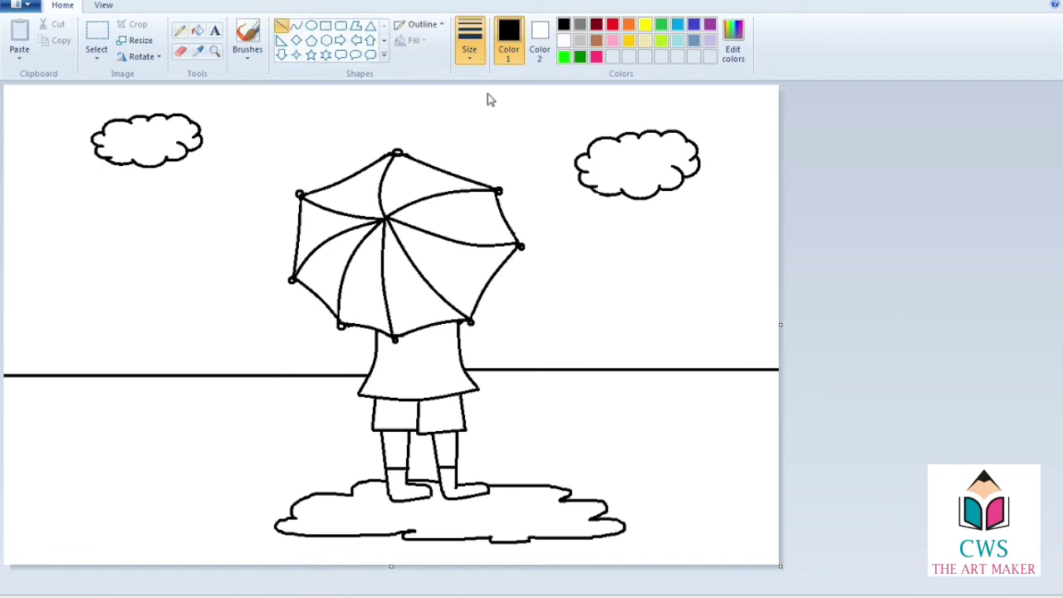
{"action": "left_click_drag", "start_coordinate": [293, 97], "coordinate": [267, 125]}
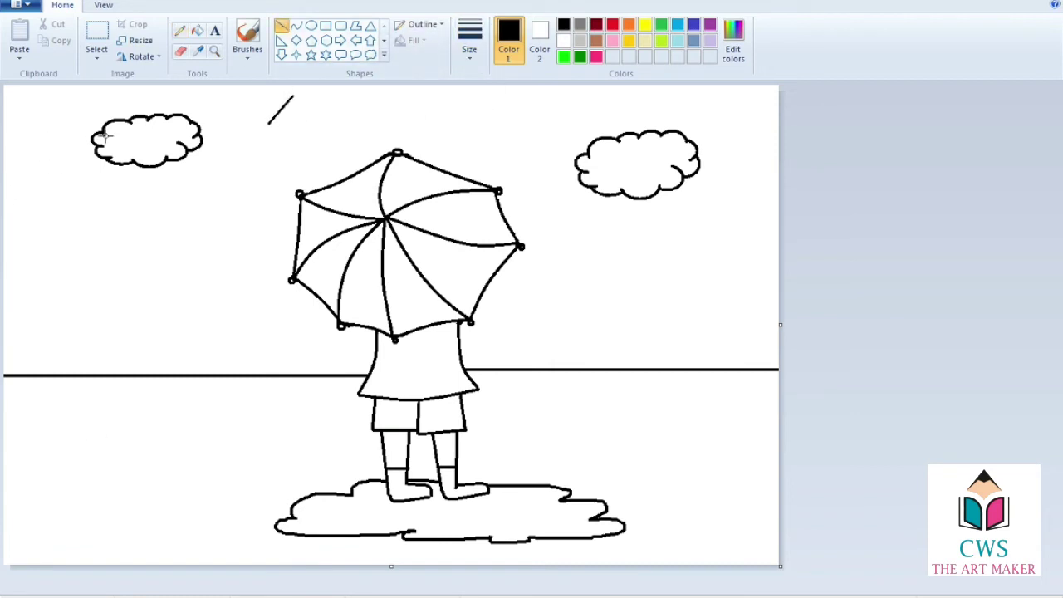
{"action": "left_click_drag", "start_coordinate": [112, 100], "coordinate": [96, 121]}
{"action": "left_click_drag", "start_coordinate": [83, 179], "coordinate": [64, 203]}
{"action": "left_click_drag", "start_coordinate": [198, 183], "coordinate": [171, 214]}
{"action": "left_click_drag", "start_coordinate": [381, 113], "coordinate": [360, 138]}
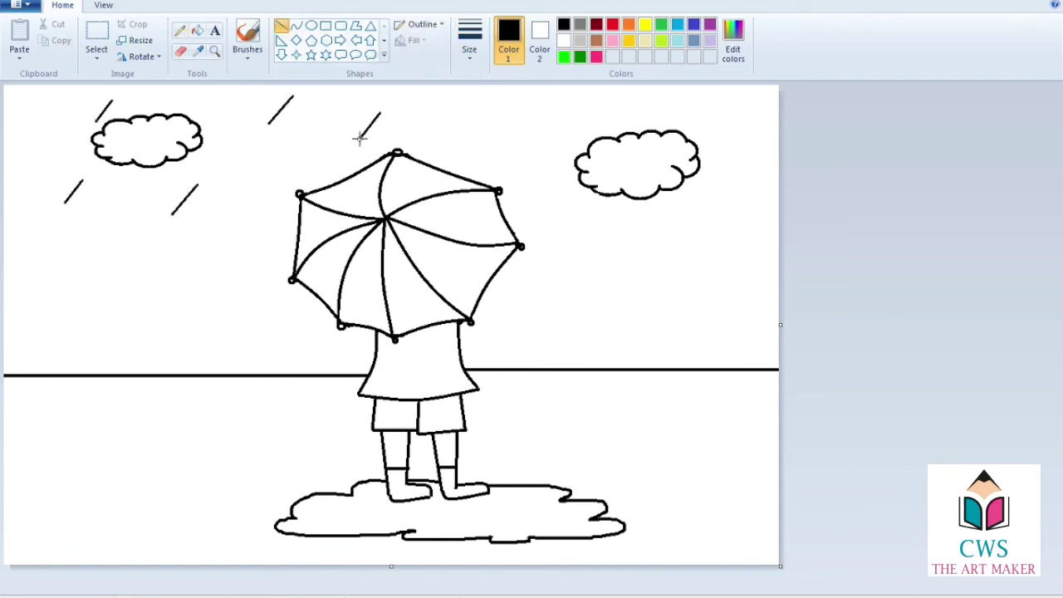
{"action": "left_click_drag", "start_coordinate": [719, 99], "coordinate": [702, 124]}
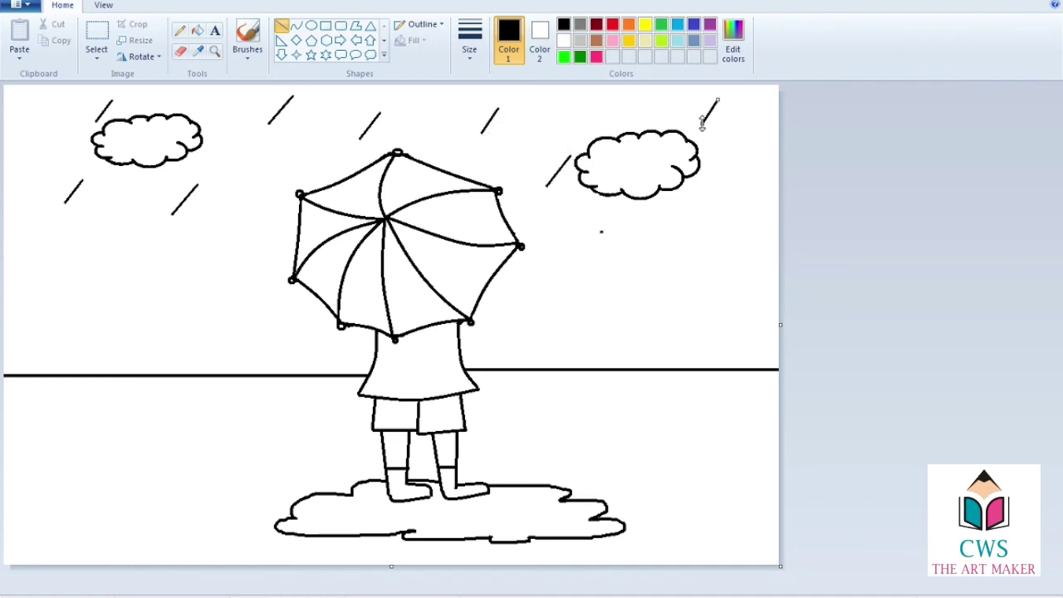
{"action": "left_click_drag", "start_coordinate": [577, 263], "coordinate": [579, 256]}
{"action": "left_click_drag", "start_coordinate": [734, 219], "coordinate": [709, 251]}
{"action": "left_click_drag", "start_coordinate": [279, 403], "coordinate": [258, 432]}
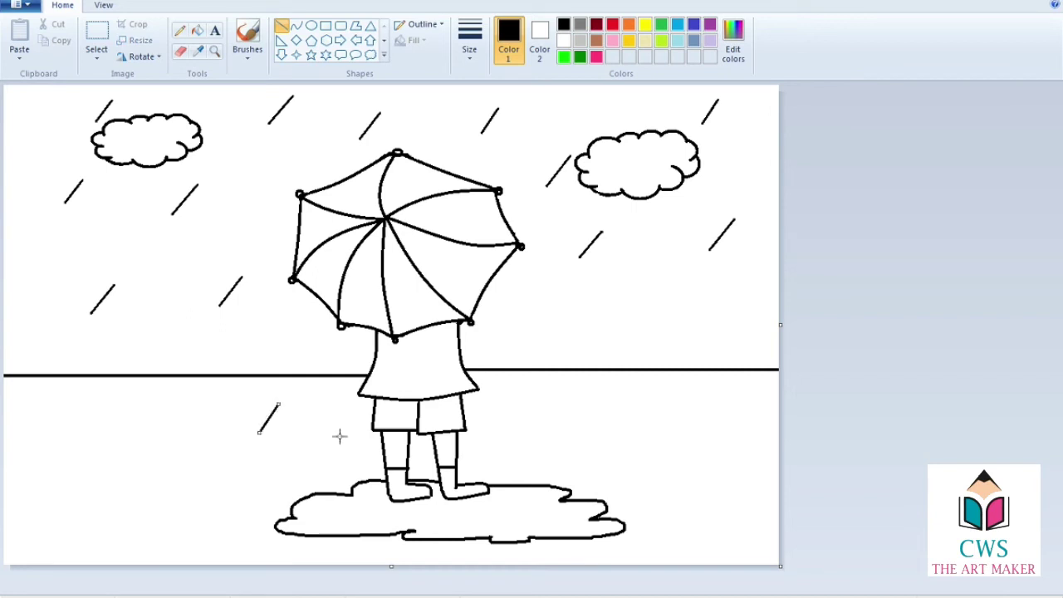
{"action": "left_click_drag", "start_coordinate": [611, 404], "coordinate": [594, 428]}
{"action": "left_click_drag", "start_coordinate": [705, 323], "coordinate": [683, 353]}
{"action": "left_click_drag", "start_coordinate": [672, 466], "coordinate": [654, 494]}
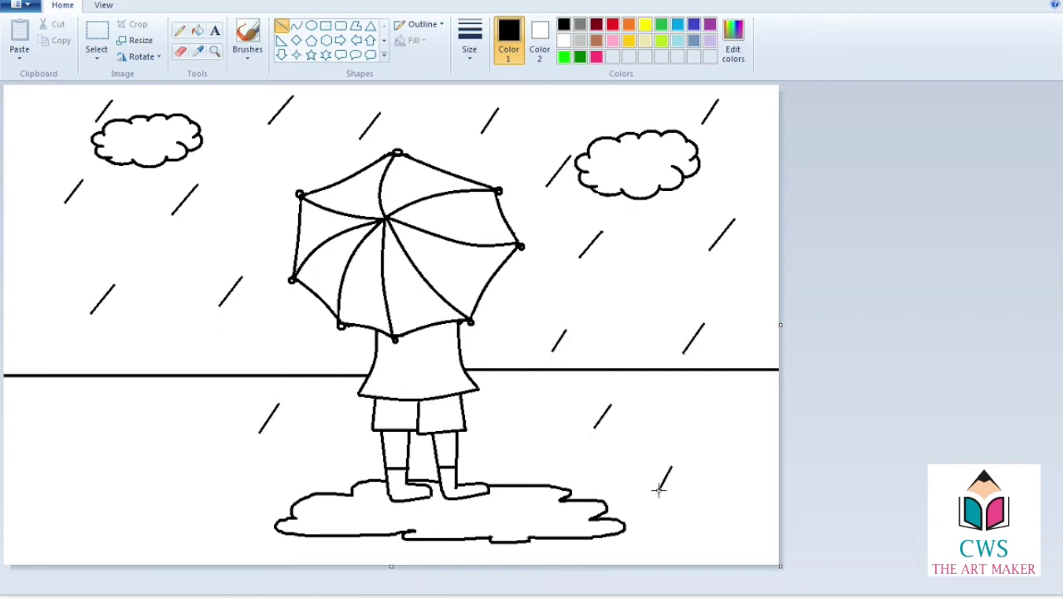
{"action": "left_click_drag", "start_coordinate": [502, 414], "coordinate": [487, 438]}
{"action": "left_click_drag", "start_coordinate": [130, 412], "coordinate": [105, 444]}
{"action": "left_click_drag", "start_coordinate": [181, 468], "coordinate": [160, 495]}
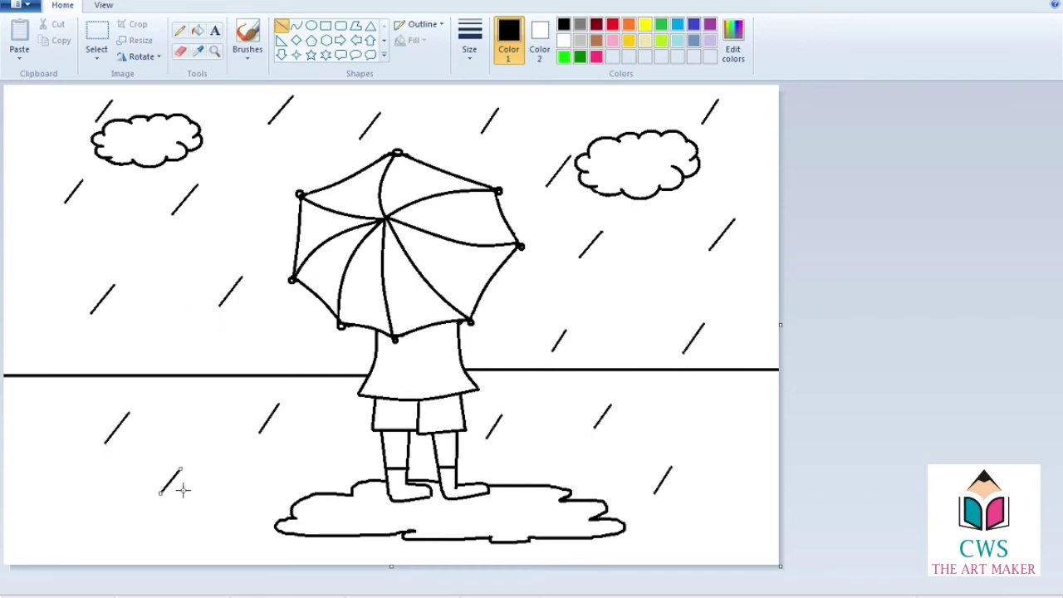
Scatter tiny black-outlined oval raindrops over the sky, ground and puddle
{"action": "left_click", "coordinate": [310, 25]}
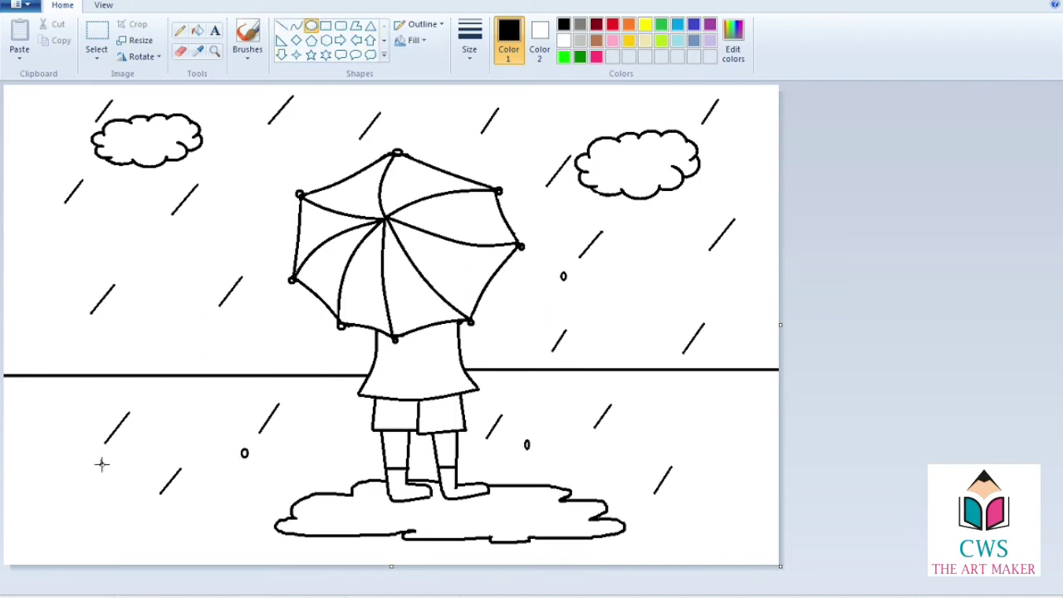
{"action": "left_click_drag", "start_coordinate": [99, 457], "coordinate": [107, 469]}
{"action": "left_click_drag", "start_coordinate": [167, 224], "coordinate": [169, 229]}
{"action": "left_click_drag", "start_coordinate": [713, 285], "coordinate": [720, 296]}
{"action": "left_click_drag", "start_coordinate": [325, 475], "coordinate": [332, 489]}
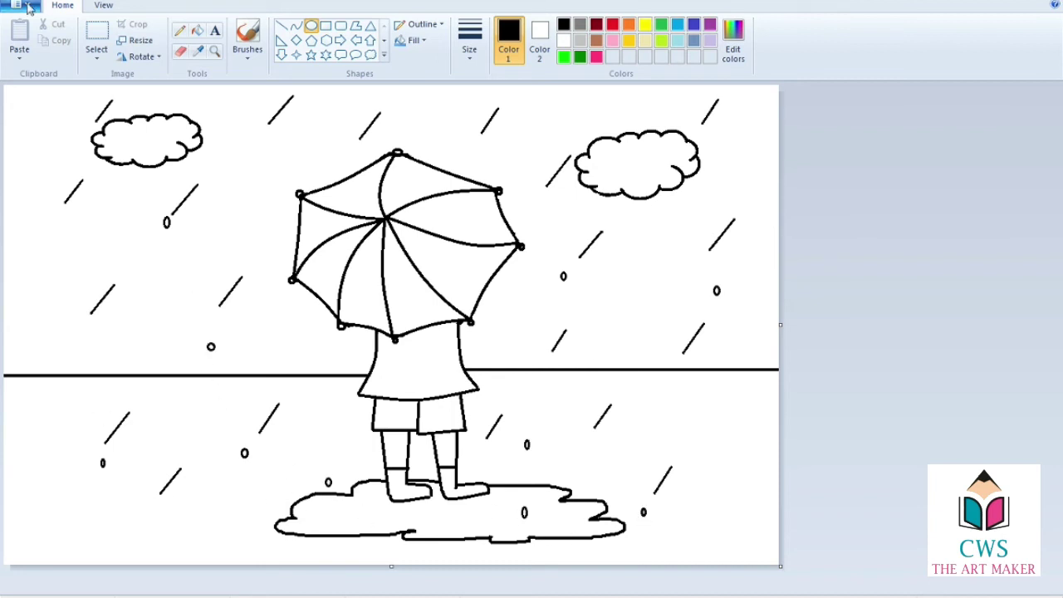
Fill the sky with light gray and the ground with bright green
{"action": "left_click", "coordinate": [579, 40]}
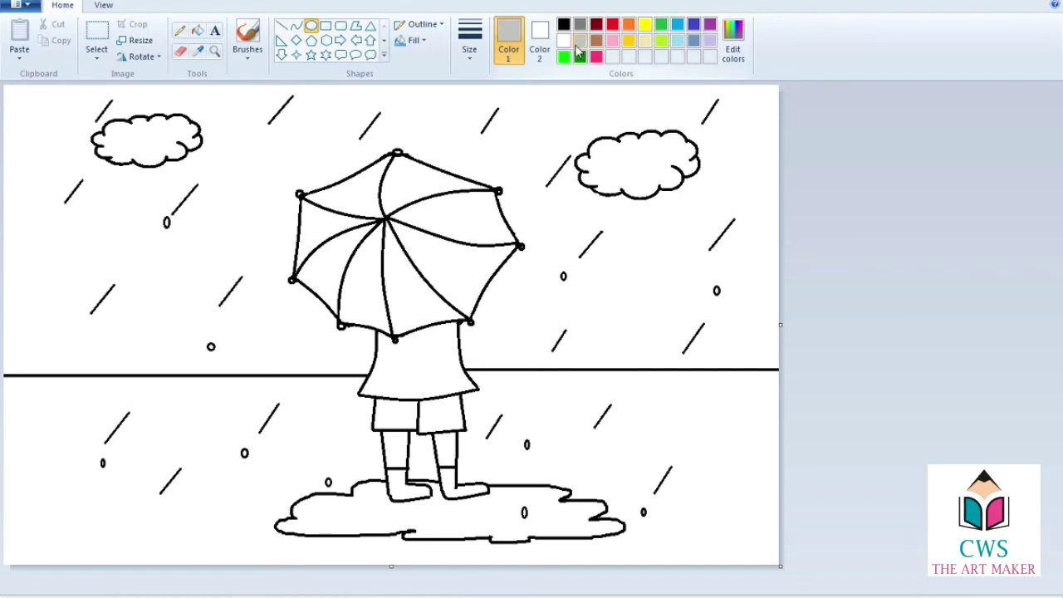
{"action": "left_click", "coordinate": [196, 30]}
{"action": "left_click", "coordinate": [304, 150]}
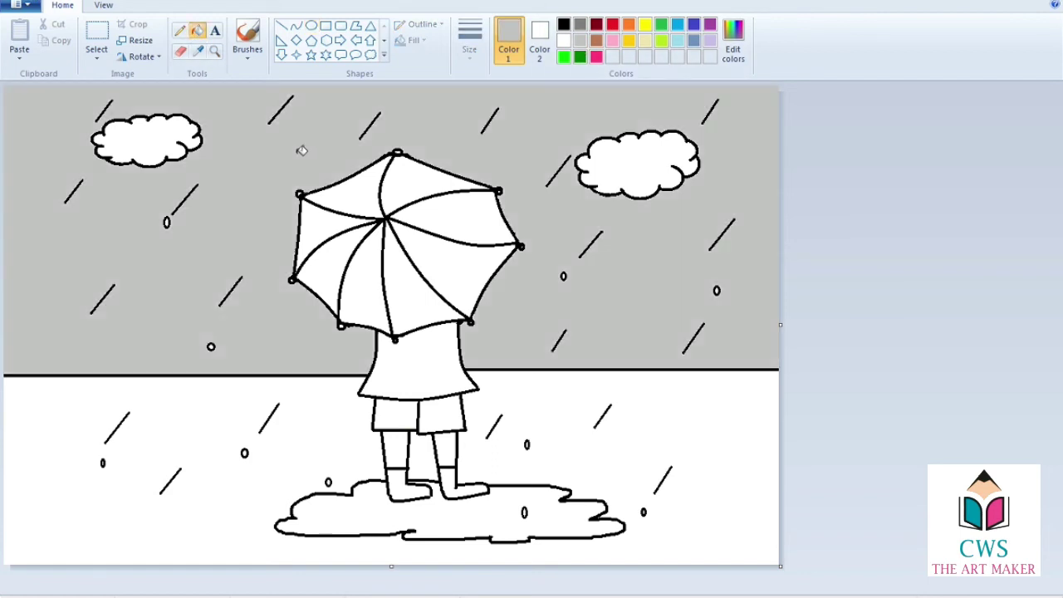
{"action": "left_click", "coordinate": [564, 56]}
{"action": "left_click", "coordinate": [657, 407]}
Fill the puddle and both clouds with a medium turquoise custom color
{"action": "left_click", "coordinate": [677, 40]}
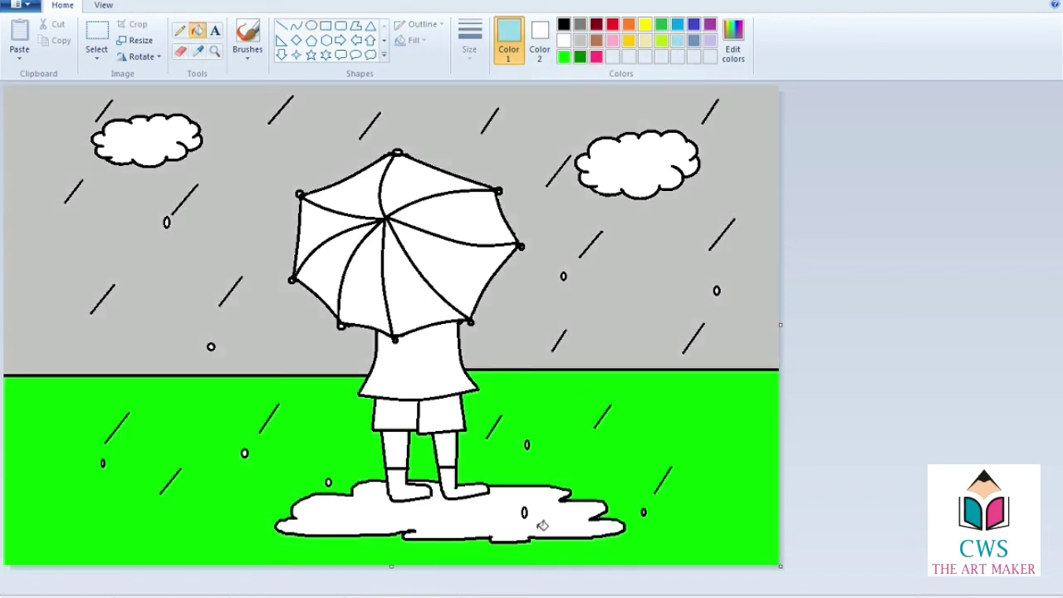
{"action": "left_click", "coordinate": [542, 525]}
{"action": "left_click", "coordinate": [635, 166]}
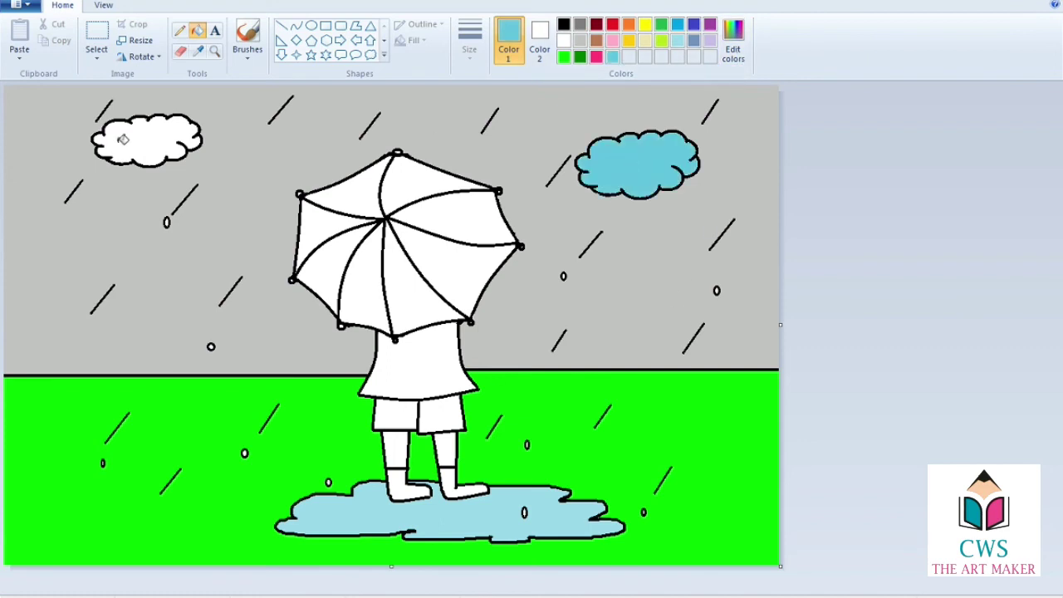
{"action": "left_click", "coordinate": [130, 142]}
{"action": "left_click", "coordinate": [478, 519]}
Fill both of the child's bare legs with light yellow
{"action": "left_click", "coordinate": [644, 40]}
{"action": "left_click", "coordinate": [395, 448]}
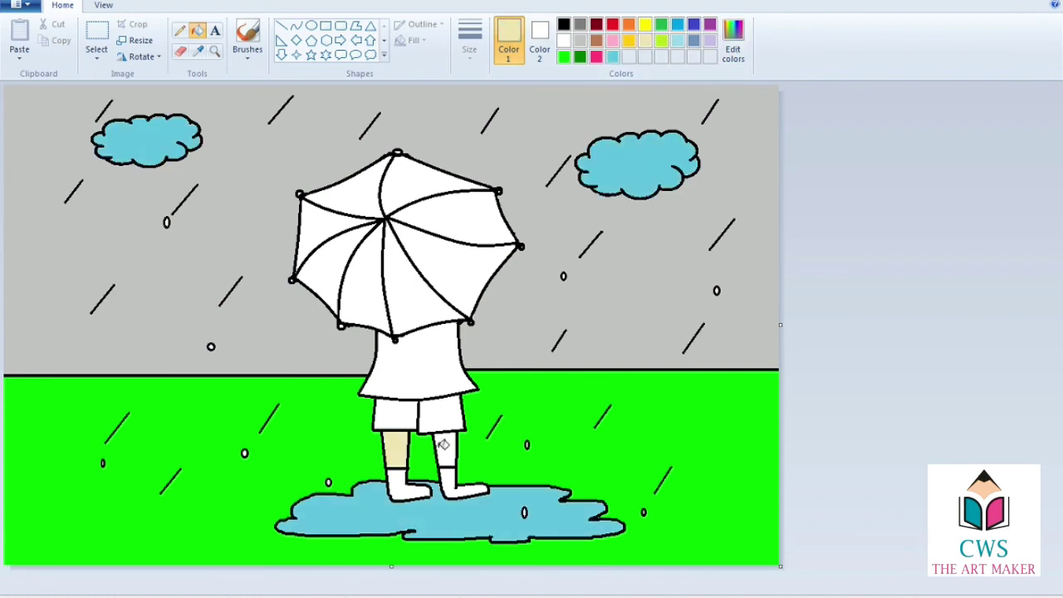
{"action": "left_click", "coordinate": [444, 448]}
Fill every other umbrella panel with red, starting with the one right of the top tip
{"action": "left_click", "coordinate": [612, 25]}
{"action": "left_click", "coordinate": [417, 182]}
{"action": "left_click", "coordinate": [322, 226]}
{"action": "left_click", "coordinate": [367, 291]}
{"action": "left_click", "coordinate": [473, 267]}
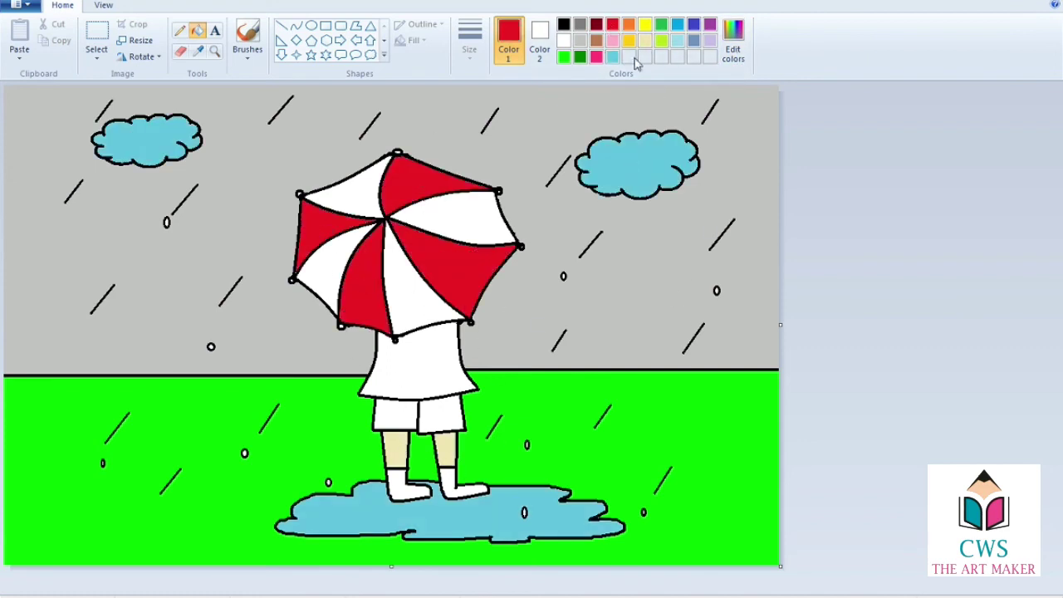
Fill the four remaining white umbrella panels with a dark green custom color
{"action": "left_click", "coordinate": [660, 24]}
{"action": "left_click", "coordinate": [342, 187]}
{"action": "left_click", "coordinate": [324, 257]}
{"action": "left_click", "coordinate": [403, 283]}
{"action": "left_click", "coordinate": [465, 212]}
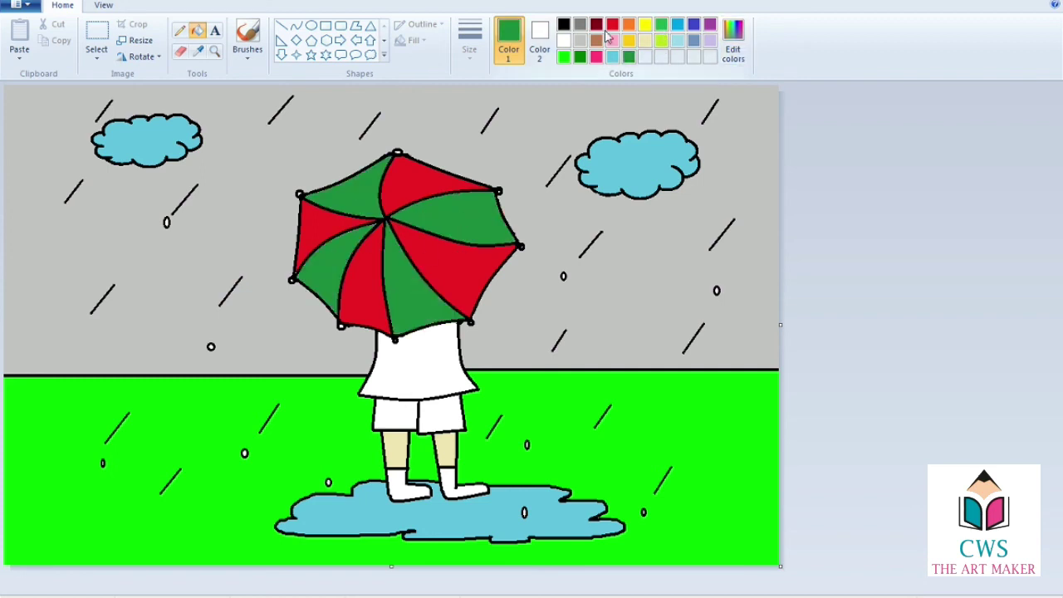
Fill the shirt with orange and the shorts with indigo
{"action": "left_click", "coordinate": [628, 25]}
{"action": "left_click", "coordinate": [415, 357]}
{"action": "left_click", "coordinate": [693, 25]}
{"action": "left_click", "coordinate": [419, 412]}
Fill both boots with dark red
{"action": "left_click", "coordinate": [596, 25]}
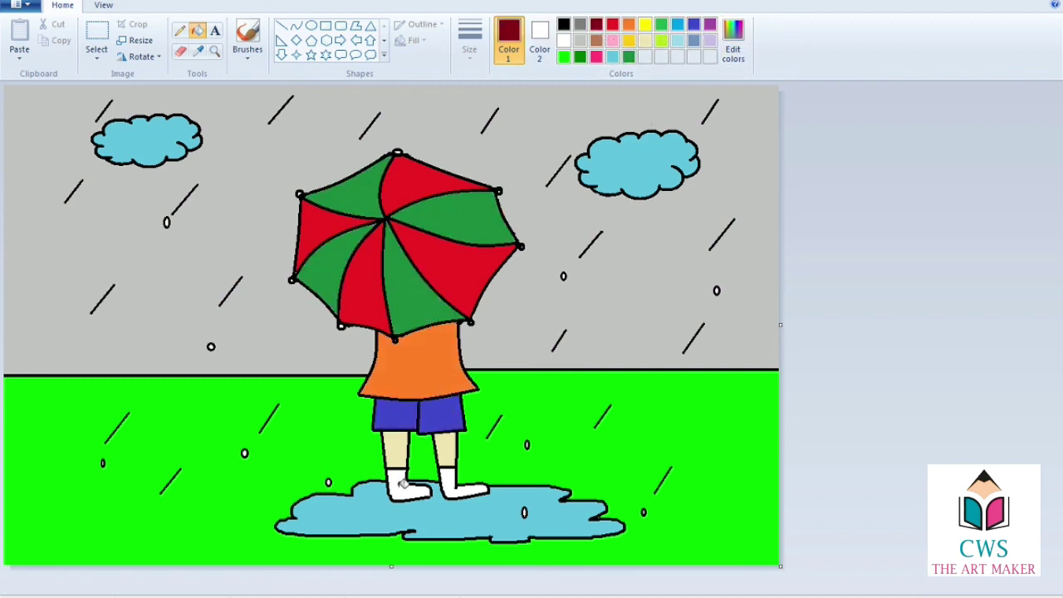
{"action": "left_click", "coordinate": [407, 486]}
{"action": "left_click", "coordinate": [463, 484]}
Fill the small oval raindrops across the sky, ground and puddle with turquoise
{"action": "left_click", "coordinate": [678, 25]}
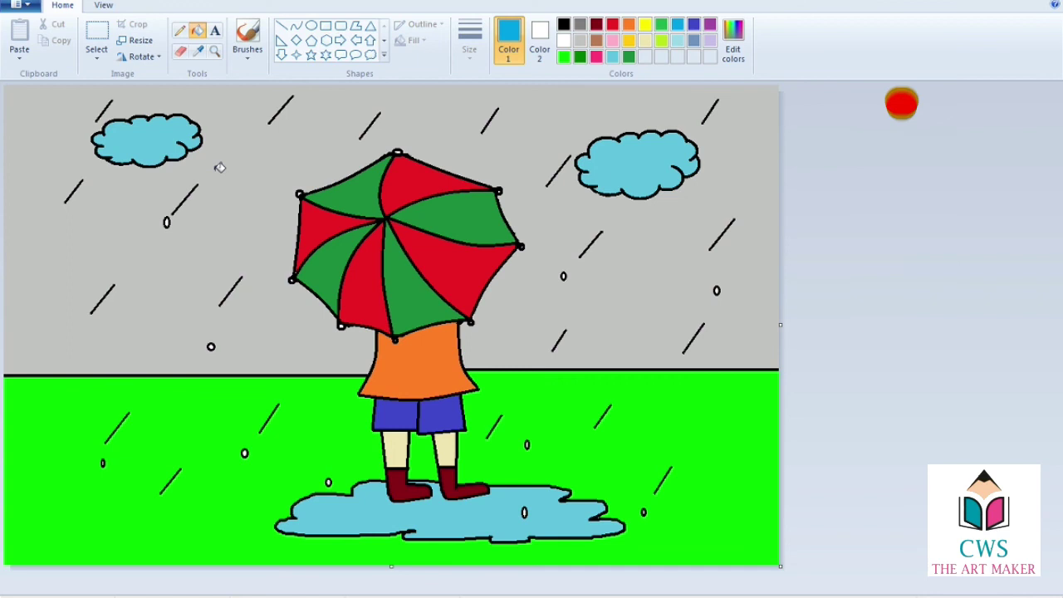
{"action": "left_click", "coordinate": [166, 222]}
{"action": "left_click", "coordinate": [211, 347]}
{"action": "left_click", "coordinate": [245, 453]}
{"action": "left_click", "coordinate": [328, 483]}
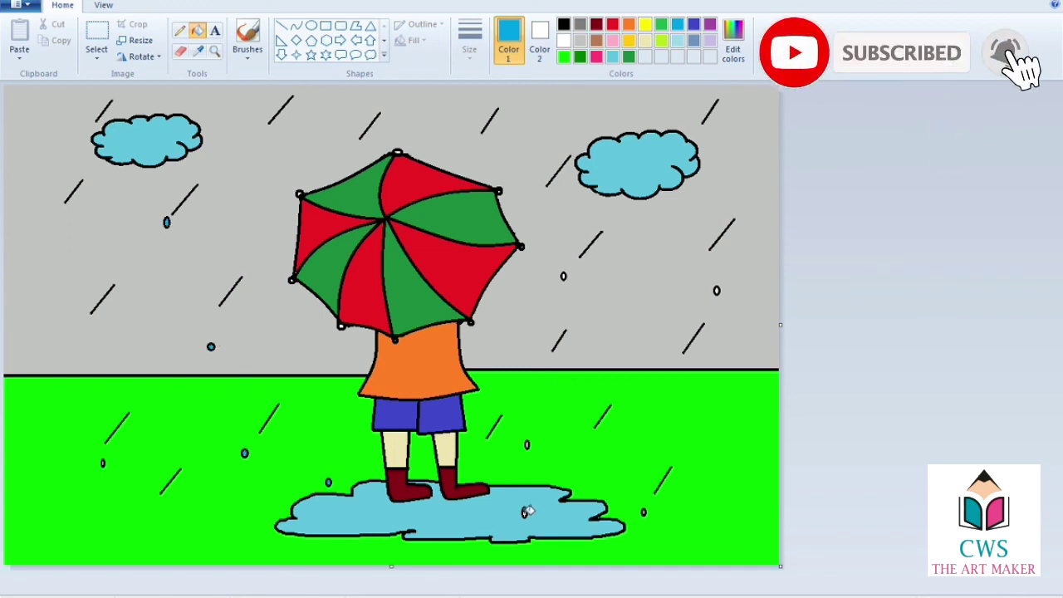
{"action": "left_click", "coordinate": [523, 512]}
{"action": "left_click", "coordinate": [527, 445]}
{"action": "left_click", "coordinate": [563, 275]}
{"action": "left_click", "coordinate": [715, 289]}
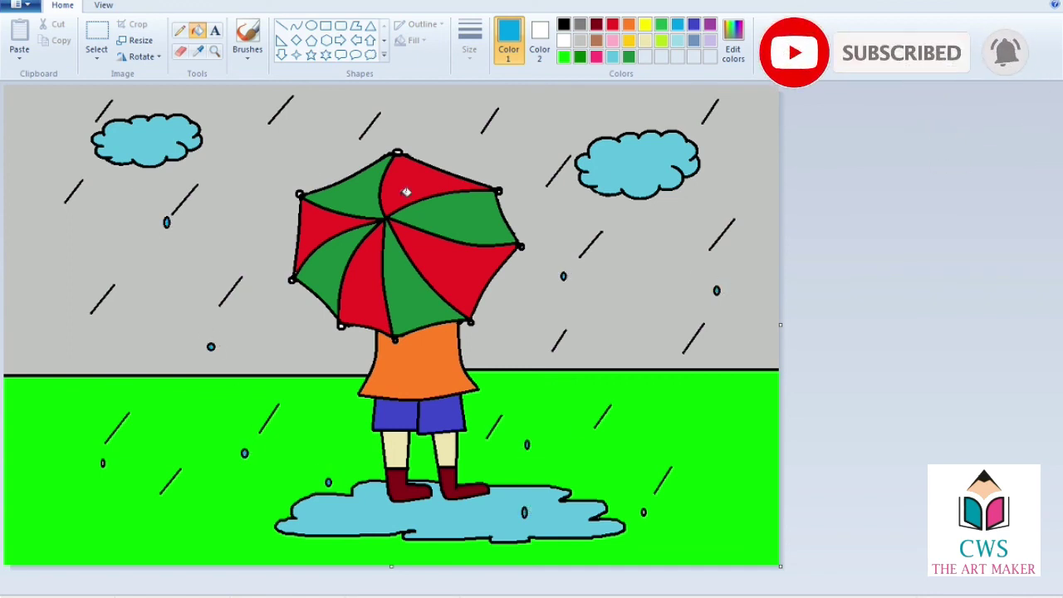
Color the small ellipses at the umbrella's tips solid black, using the Pencil for the tightest ones
{"action": "left_click", "coordinate": [563, 24]}
{"action": "left_click", "coordinate": [398, 152]}
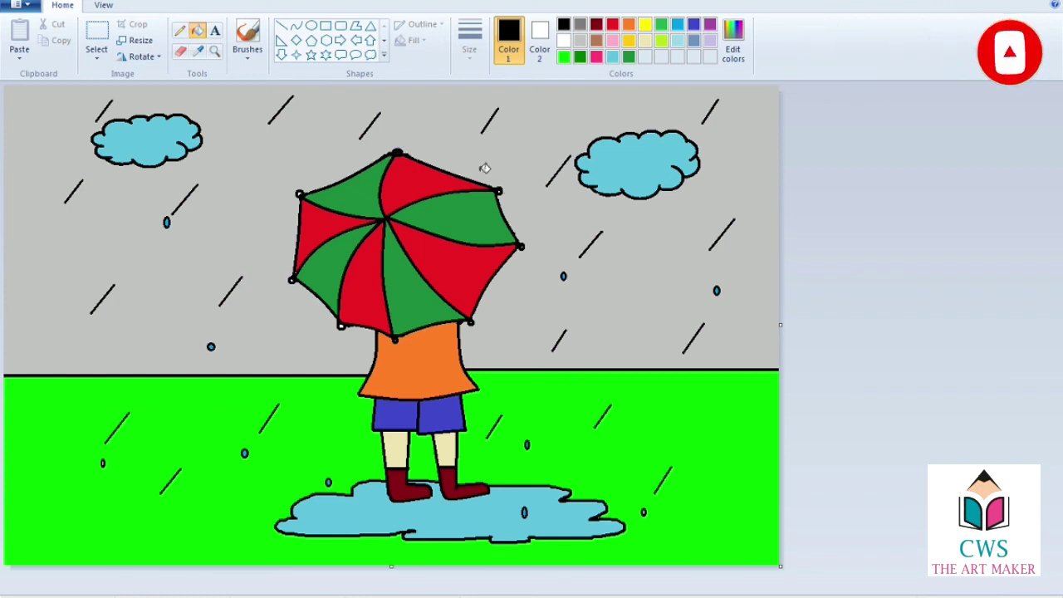
{"action": "left_click", "coordinate": [301, 195]}
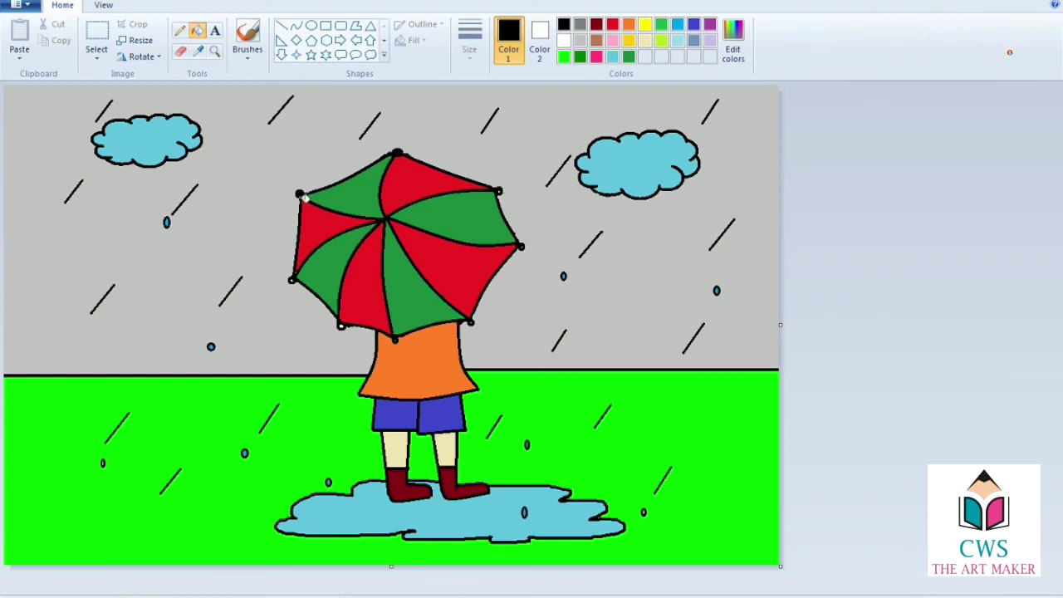
{"action": "left_click", "coordinate": [179, 32]}
{"action": "left_click", "coordinate": [394, 338]}
{"action": "left_click_drag", "start_coordinate": [470, 322], "coordinate": [471, 321]}
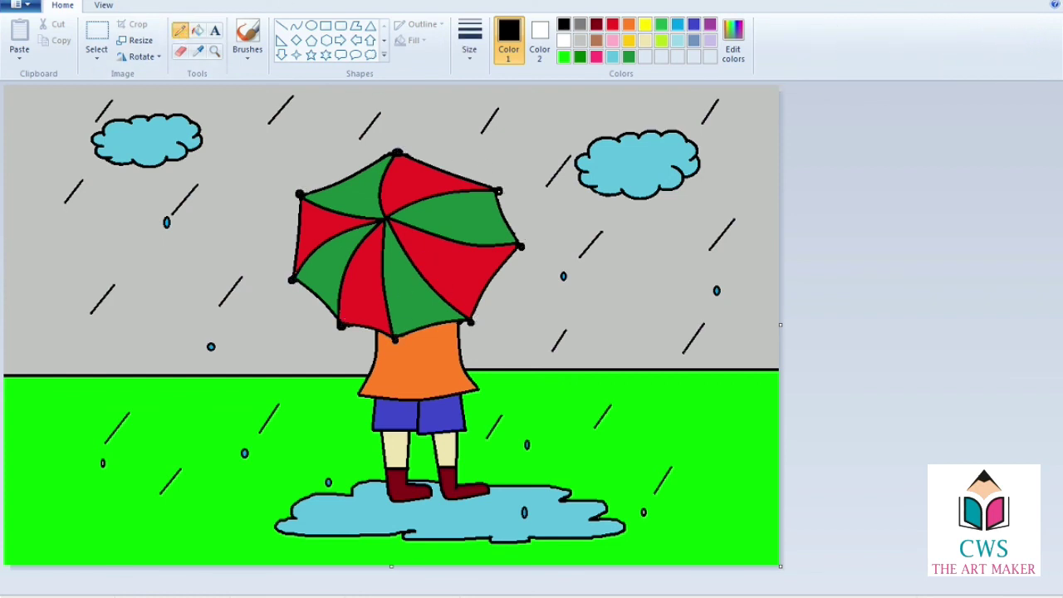